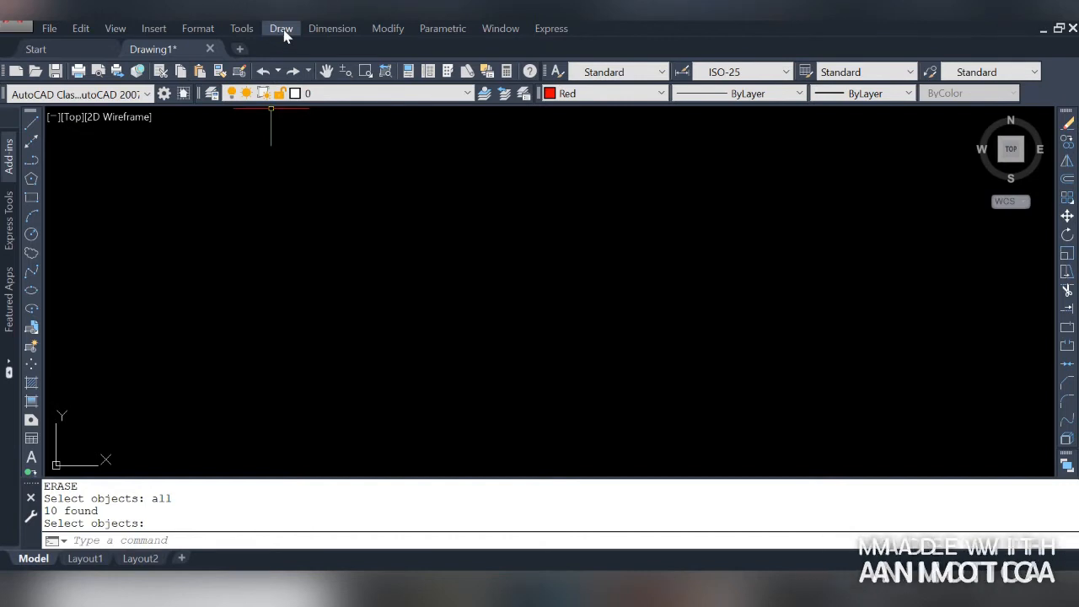
# - Place a single point in the empty drawing area using the Single Point command
pyautogui.click(281, 30)
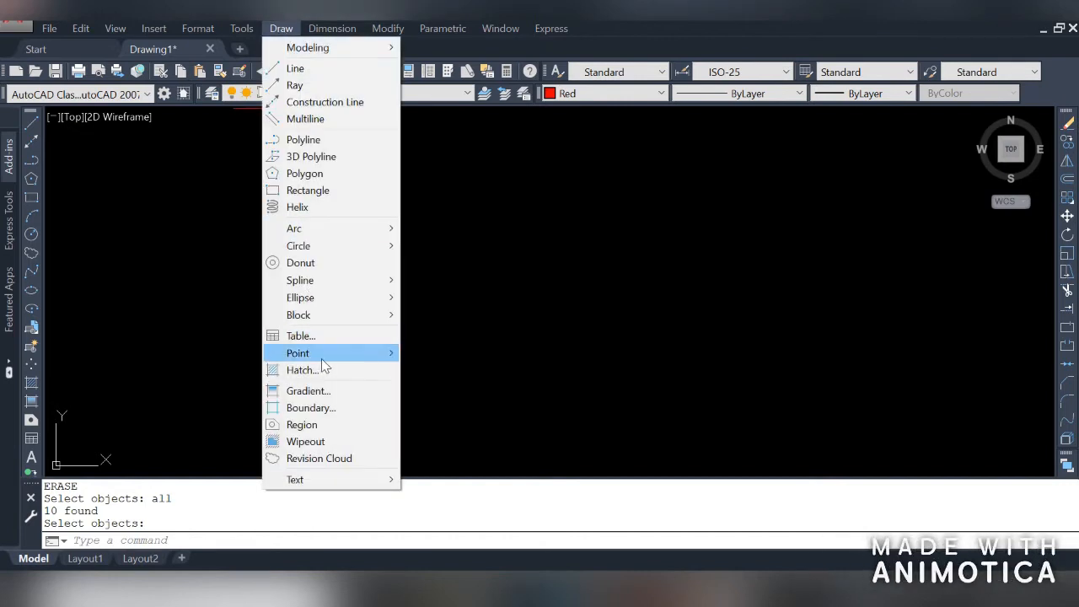
pyautogui.moveTo(321, 358)
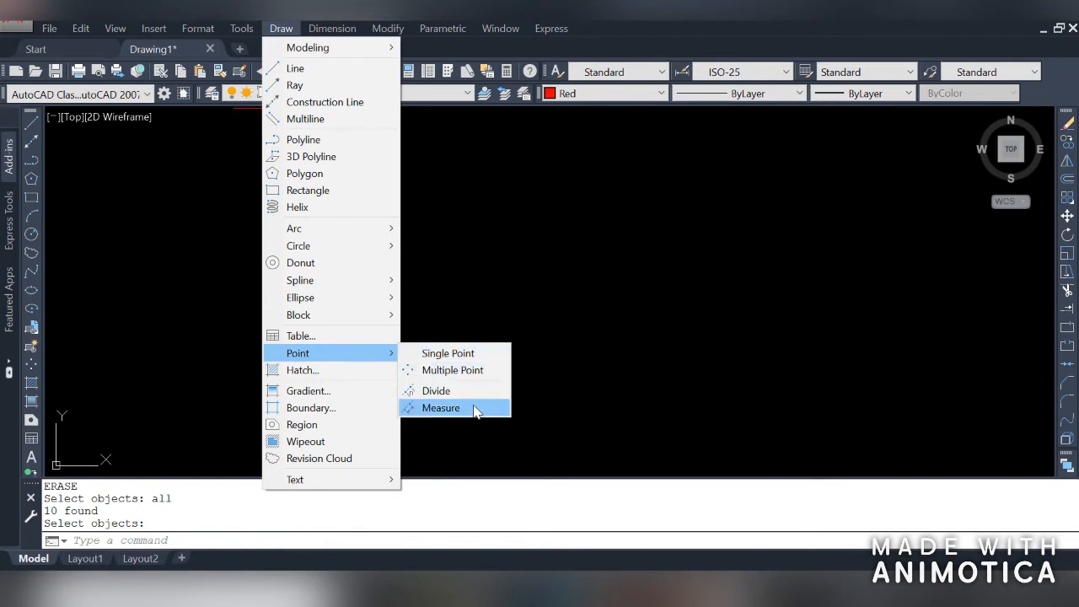
pyautogui.click(462, 355)
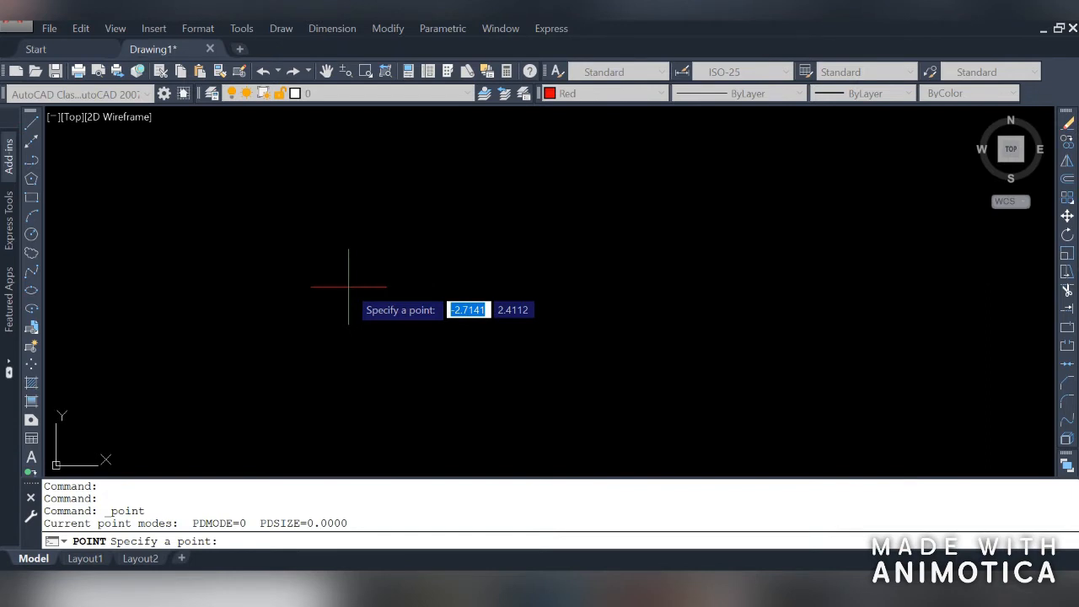
pyautogui.click(441, 253)
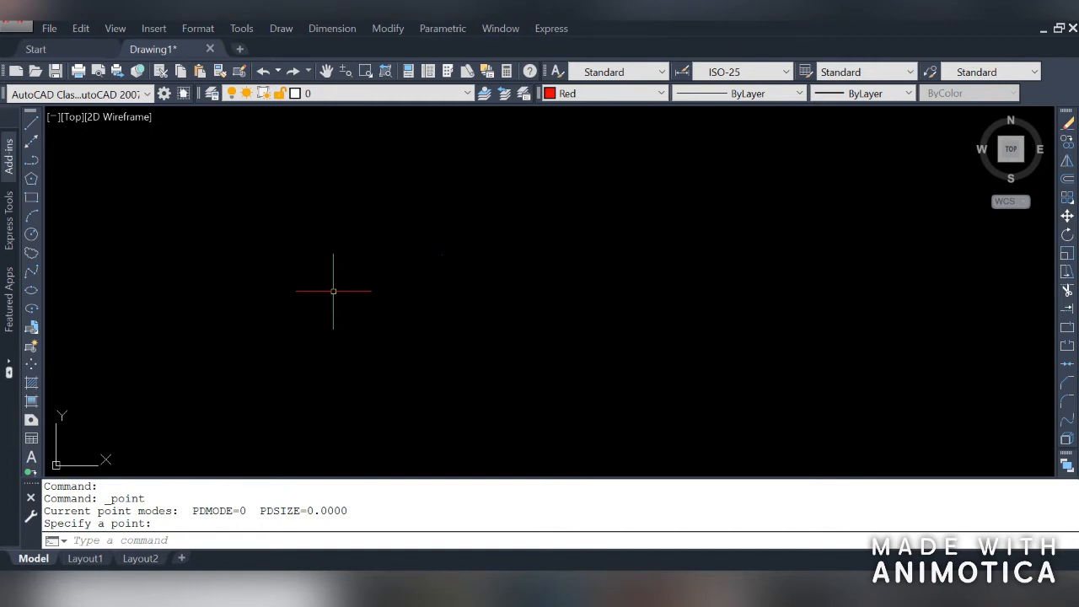
# - Set the point style with DDPTYPE to the circle inside a square crossed by an X
pyautogui.write('dd')
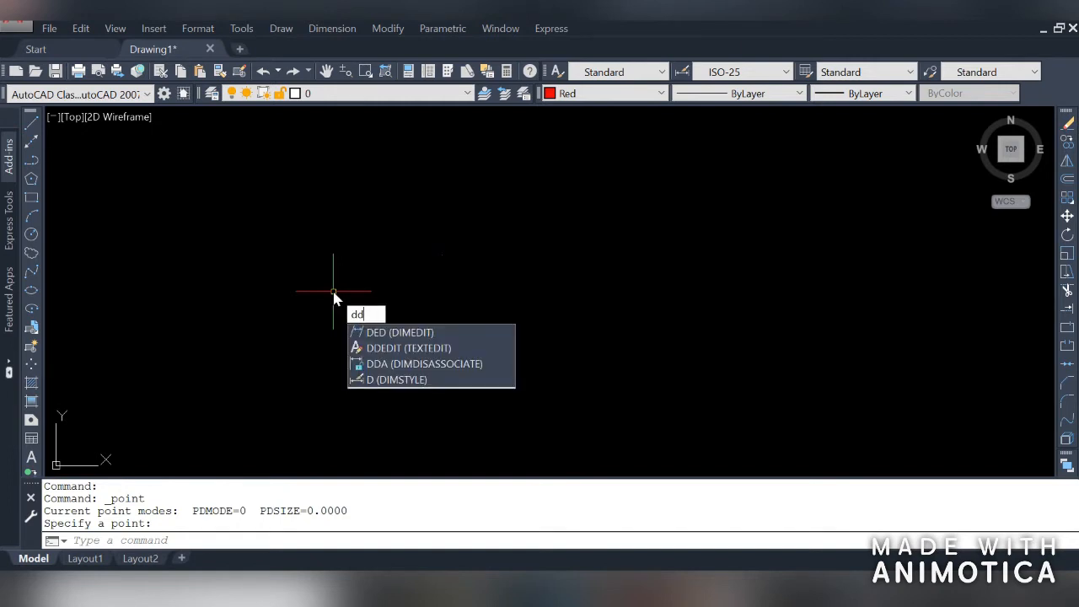
pyautogui.write('dp')
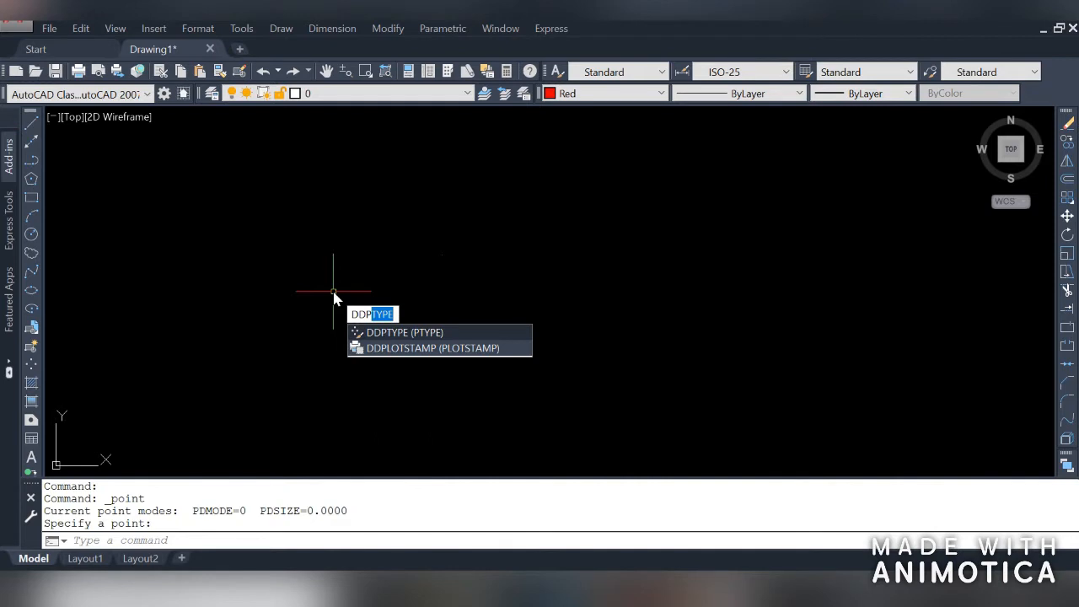
pyautogui.write('TYpe')
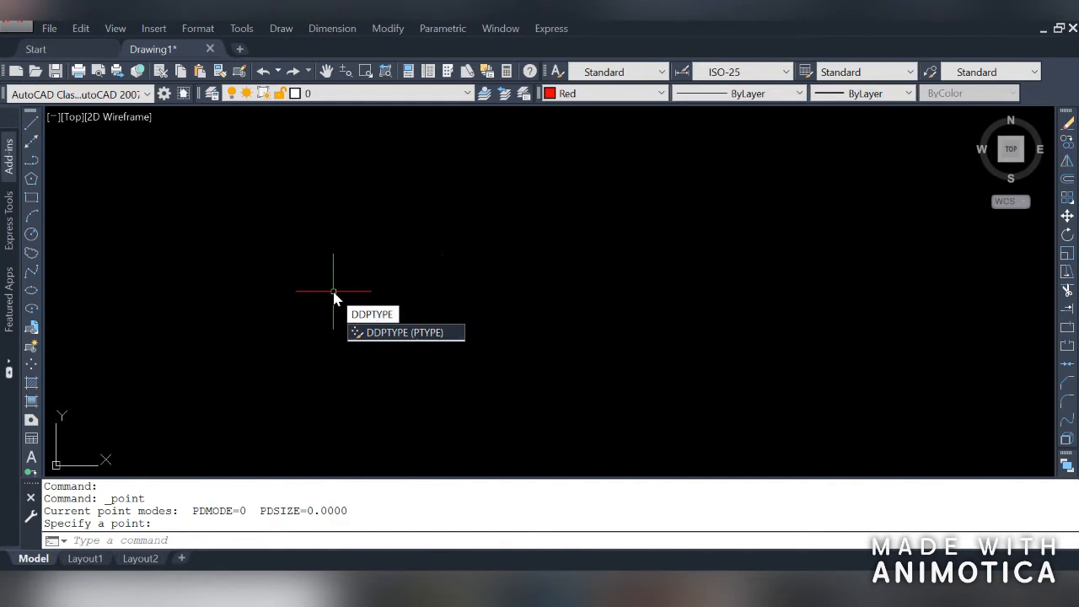
pyautogui.press('Return')
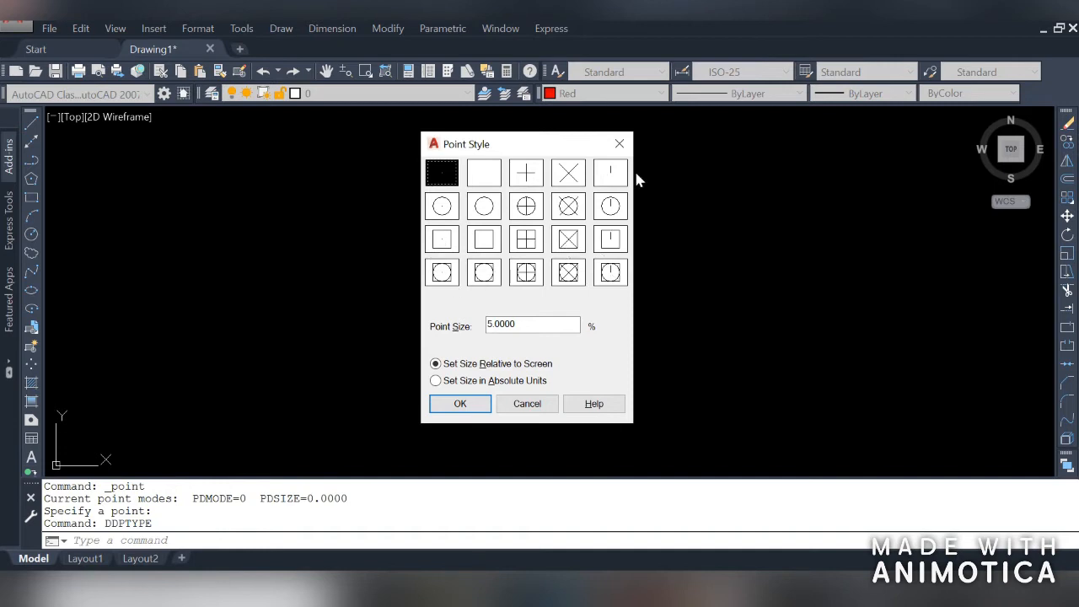
pyautogui.click(569, 272)
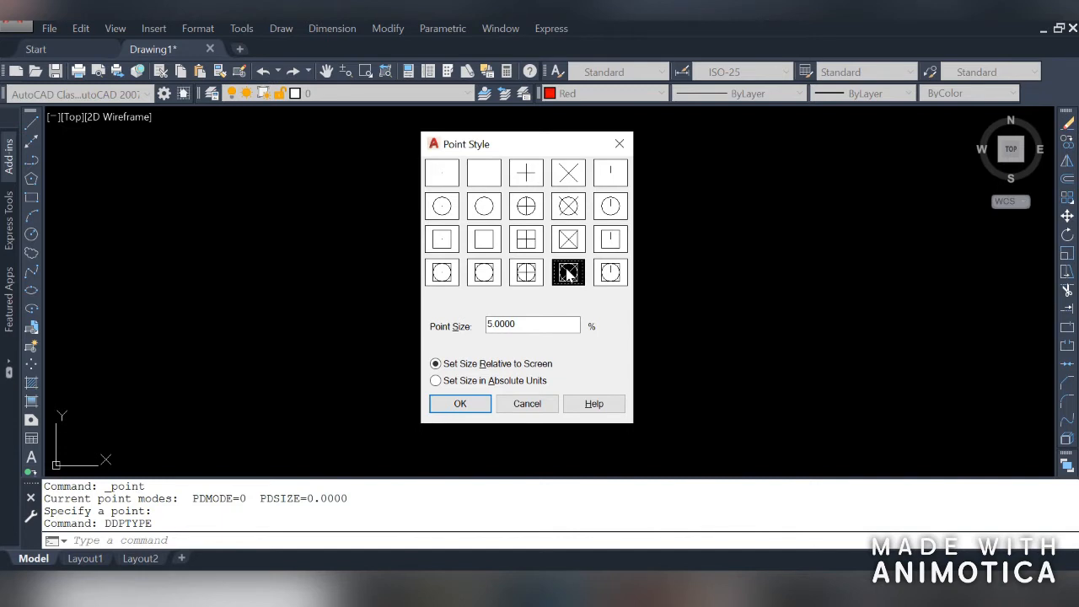
pyautogui.click(458, 405)
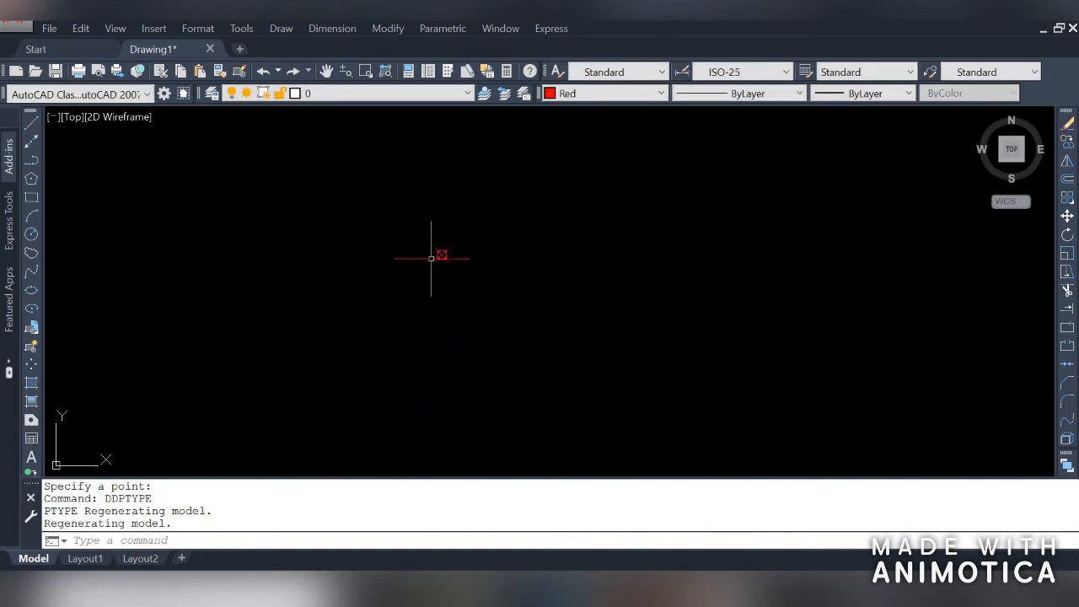
pyautogui.scroll(5, 441, 267)
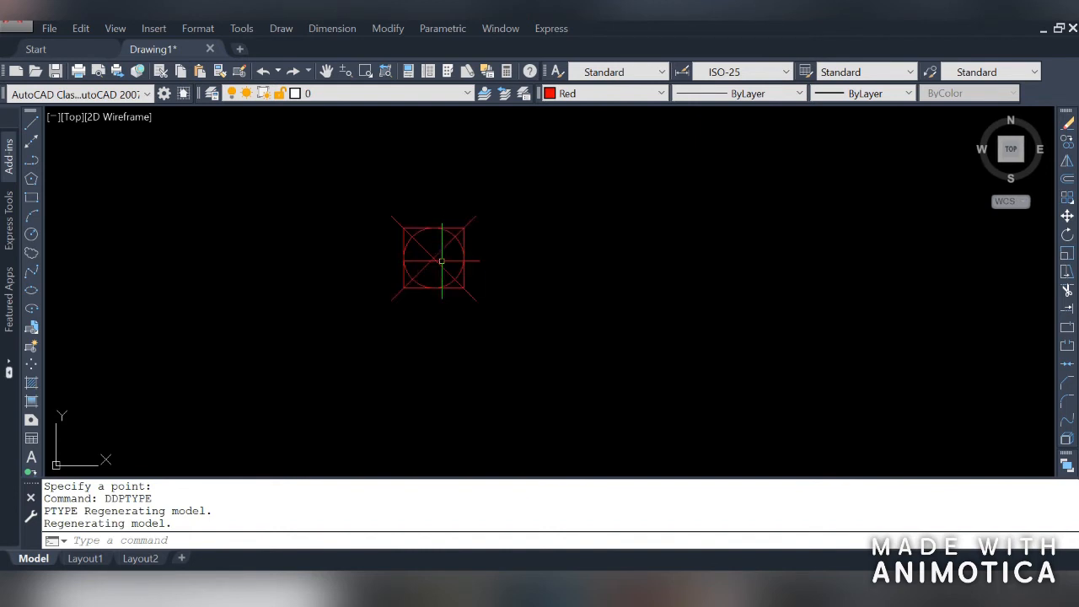
# - Undo the last current-colour change and place another single point to the right of the red one
pyautogui.hotkey('ctrl', 'z')
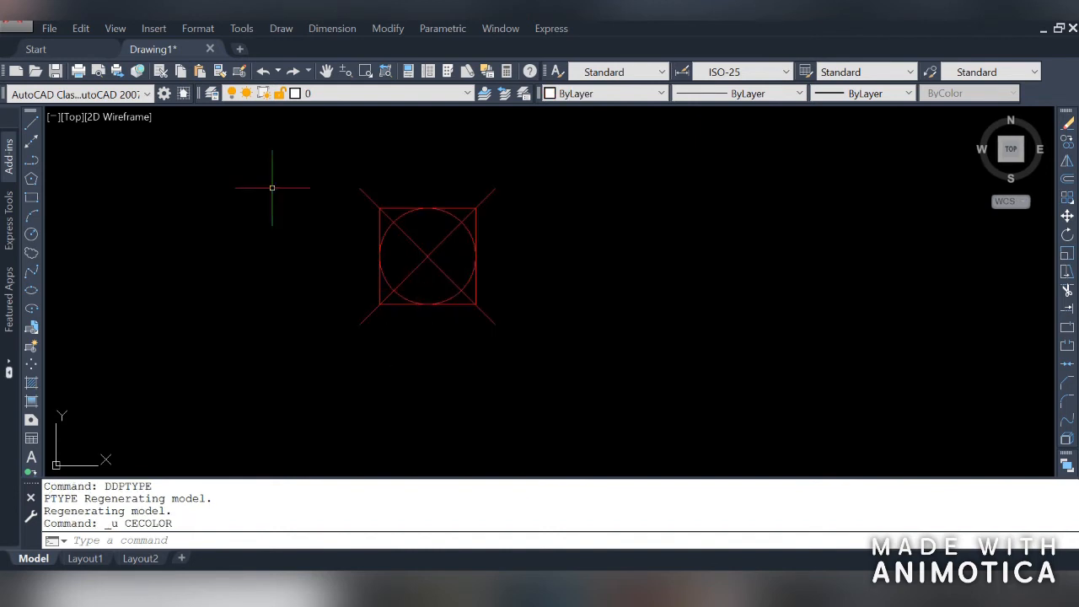
pyautogui.click(282, 29)
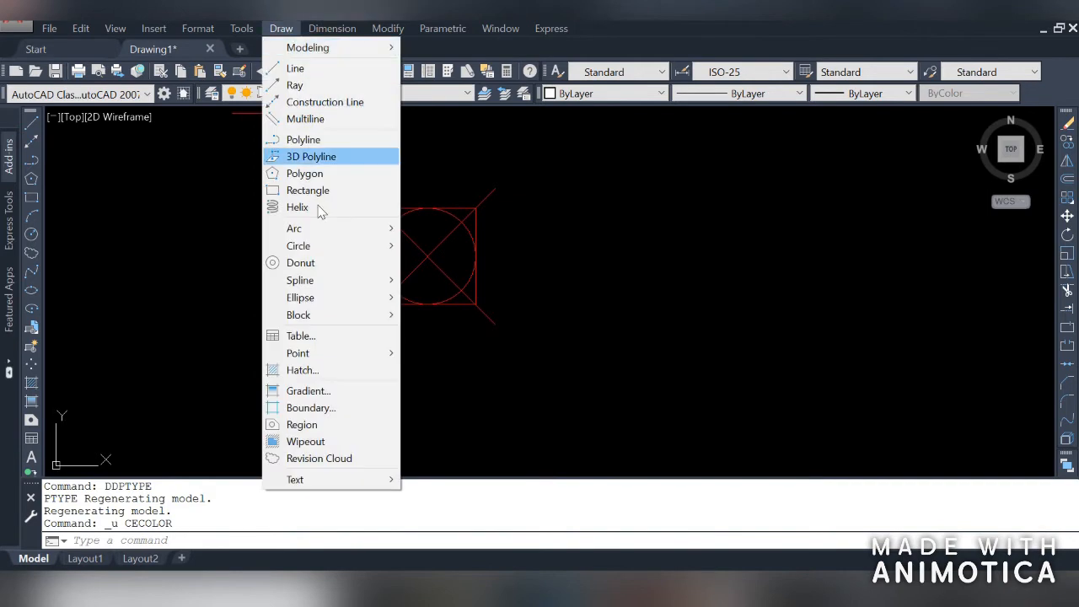
pyautogui.moveTo(355, 355)
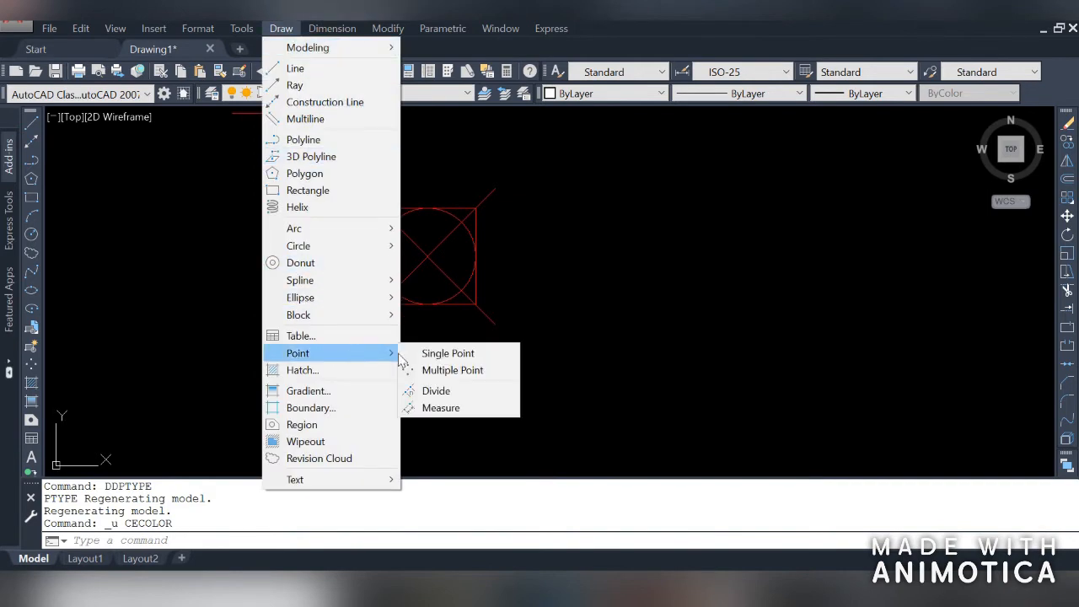
pyautogui.click(447, 355)
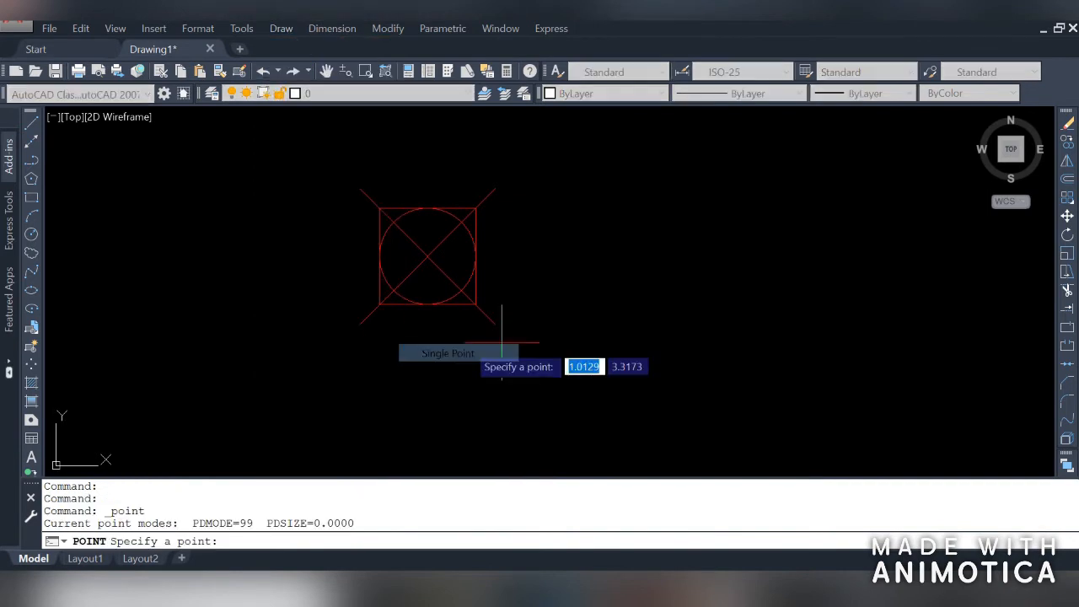
pyautogui.click(739, 263)
pyautogui.scroll(6, 770, 271)
pyautogui.scroll(2, 504, 234)
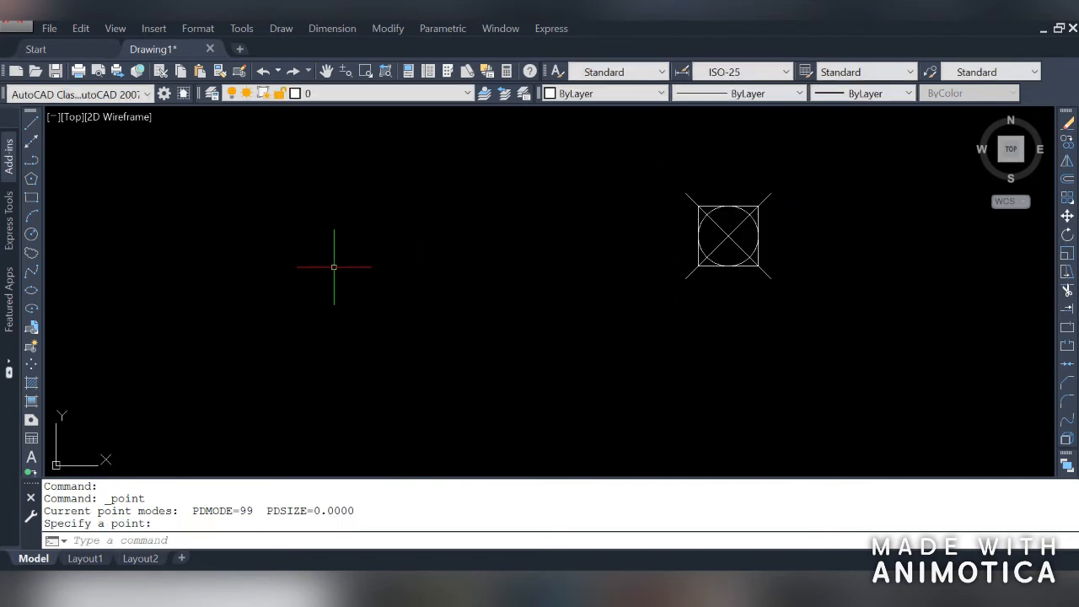
# - Zoom to all and erase both points from the drawing
pyautogui.write('z')
pyautogui.press('Return')
pyautogui.scroll(-3, 357, 251)
pyautogui.write('a')
pyautogui.press('Return')
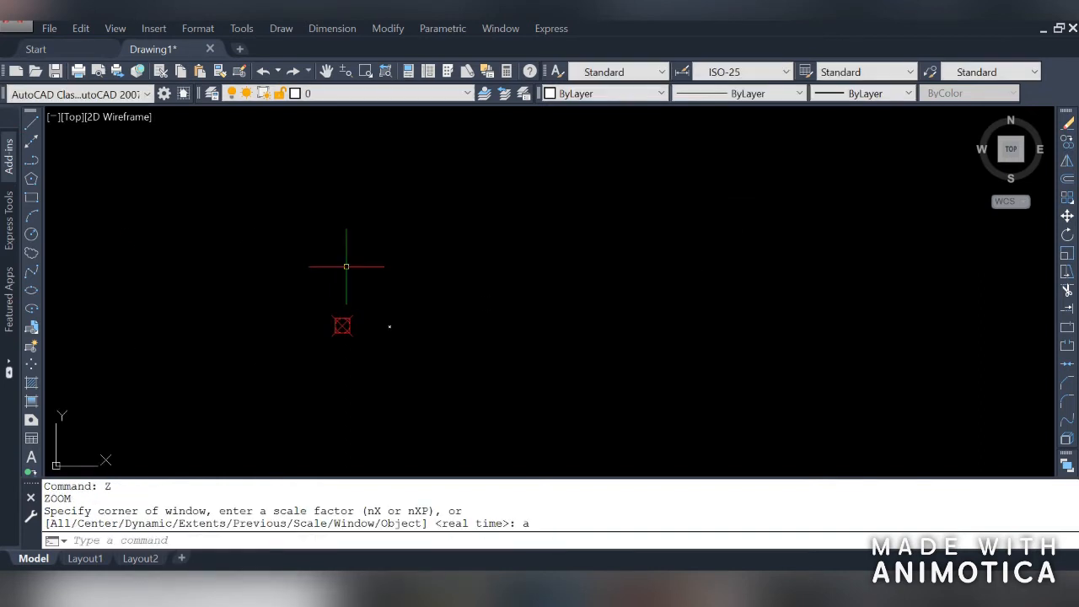
pyautogui.click(409, 317)
pyautogui.click(255, 295)
pyautogui.press('Delete')
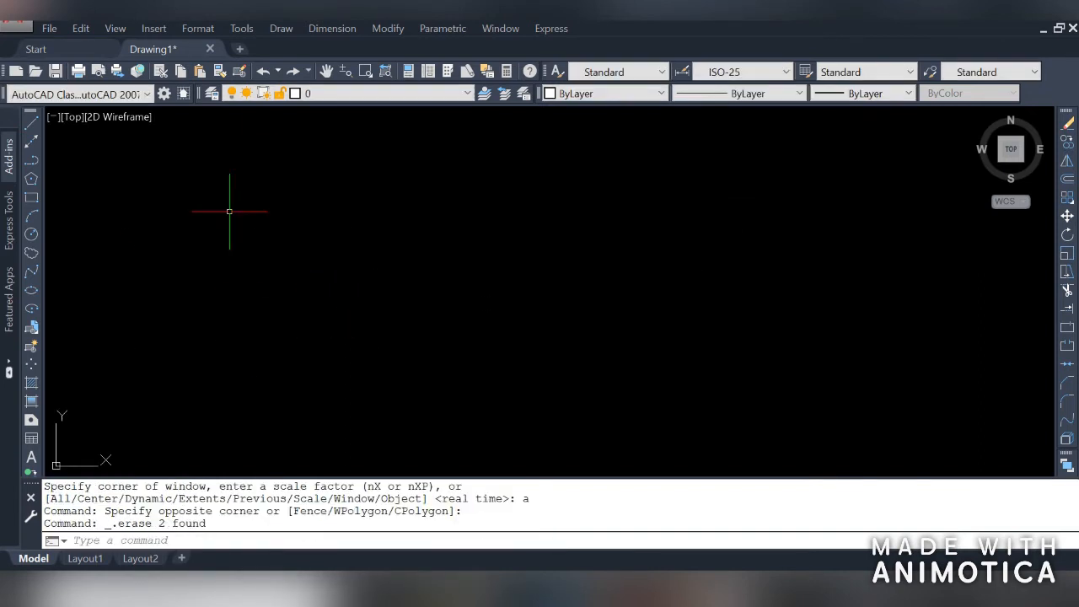
# - Place nine scattered points across the drawing area with the Multiple Point command, then end it
pyautogui.click(283, 31)
pyautogui.moveTo(364, 355)
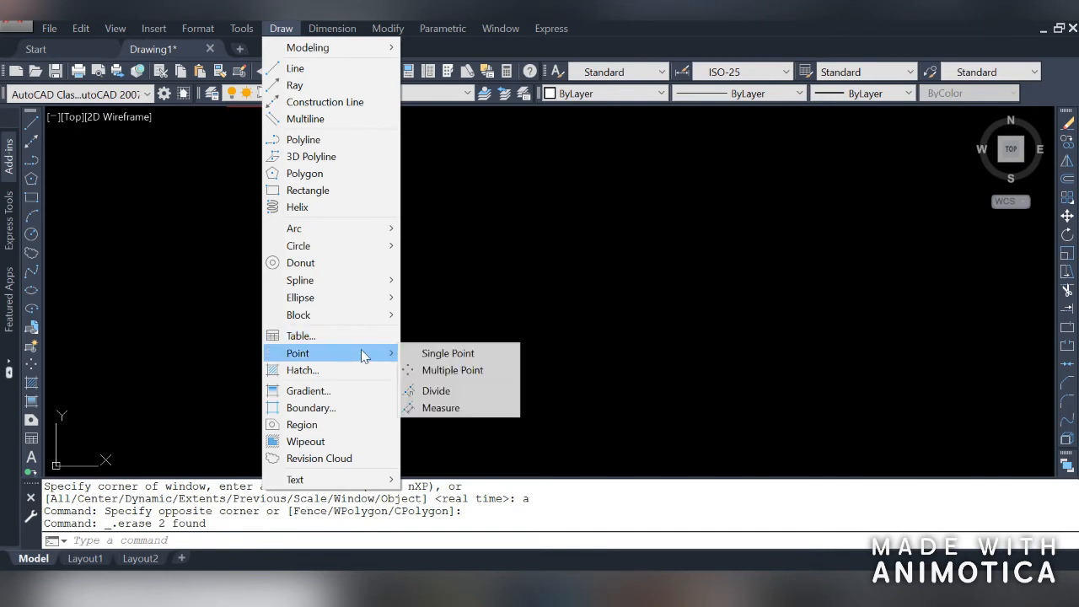
pyautogui.click(482, 376)
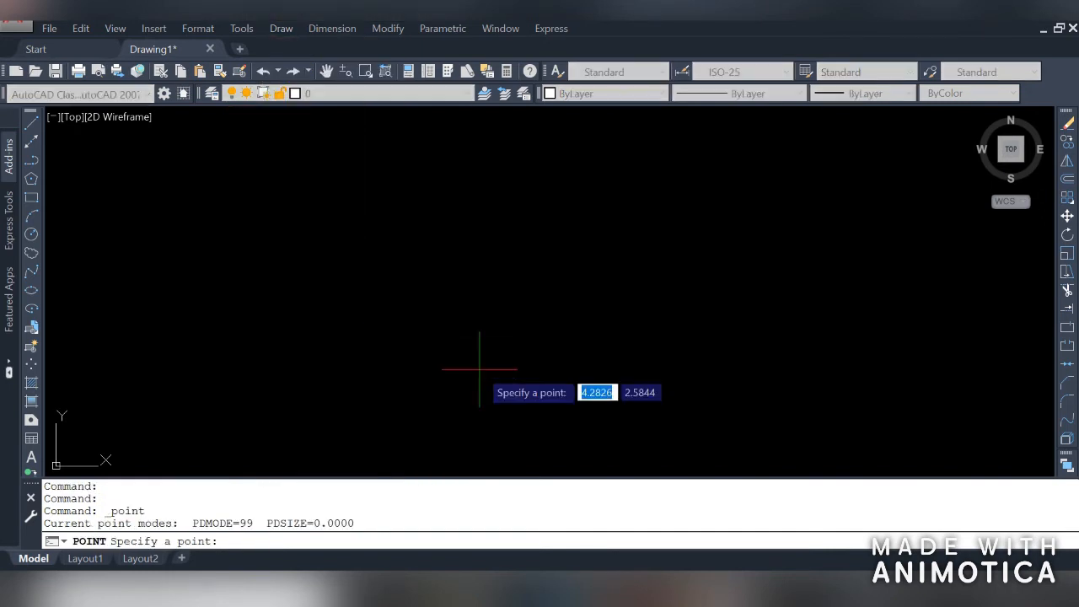
pyautogui.click(242, 217)
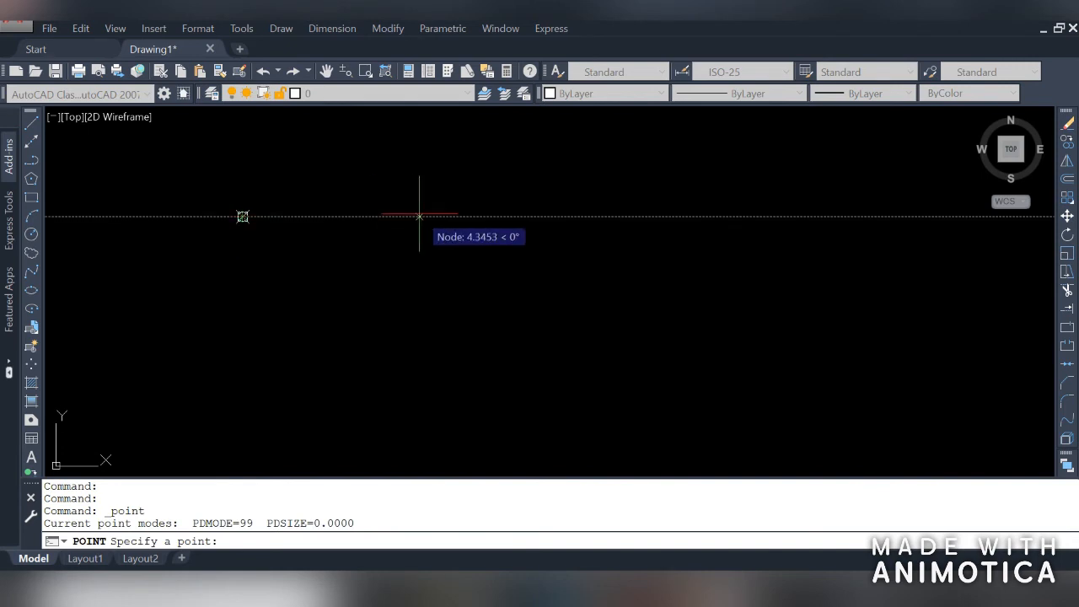
pyautogui.click(616, 232)
pyautogui.click(468, 333)
pyautogui.click(318, 269)
pyautogui.click(225, 334)
pyautogui.click(426, 269)
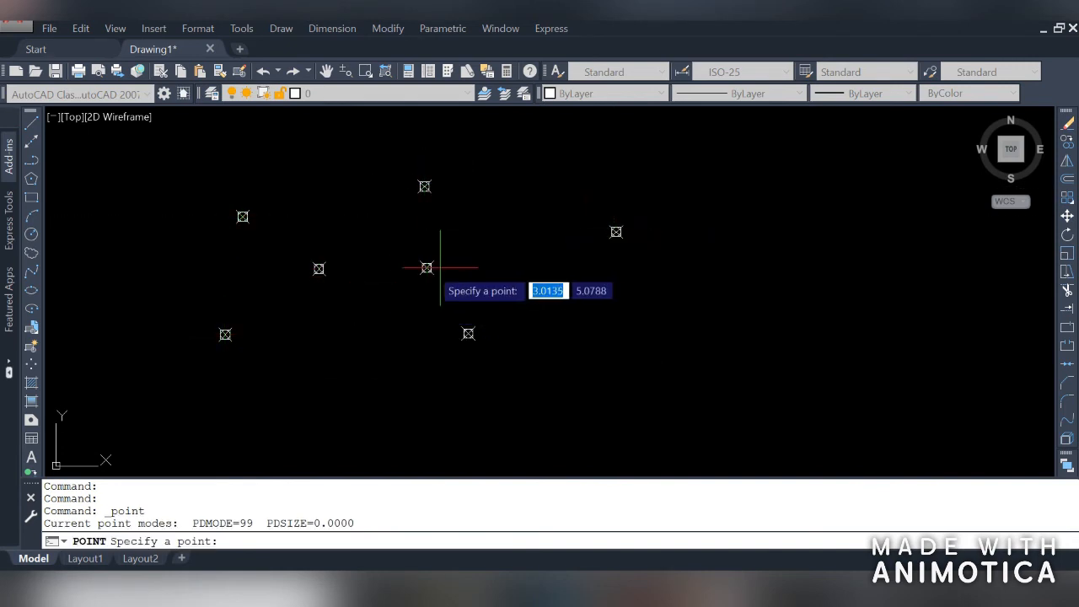
pyautogui.click(675, 337)
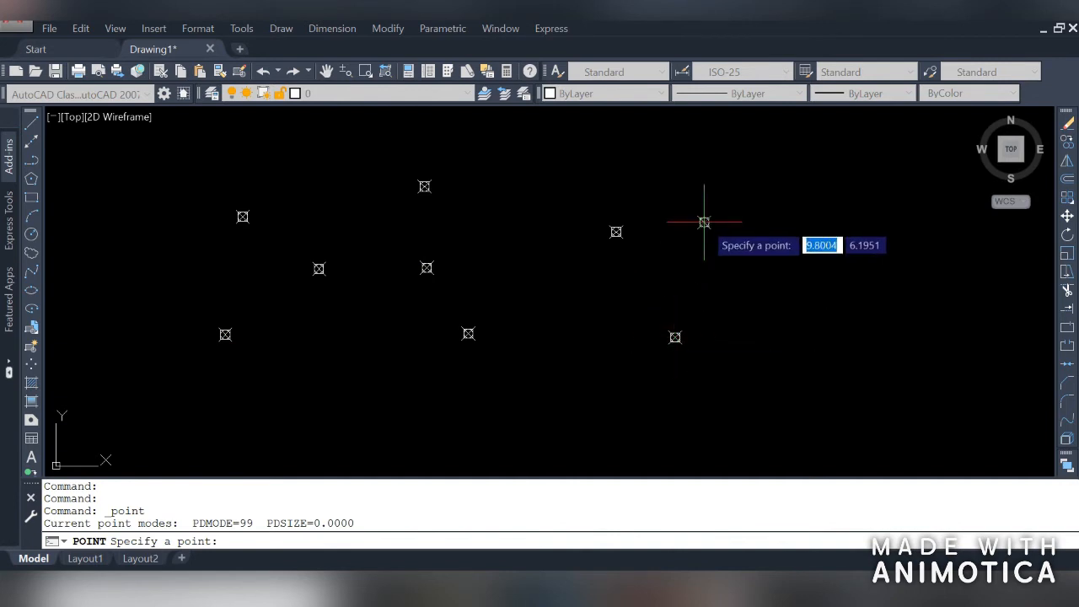
pyautogui.click(704, 221)
pyautogui.hotkey('ctrl', 'z')
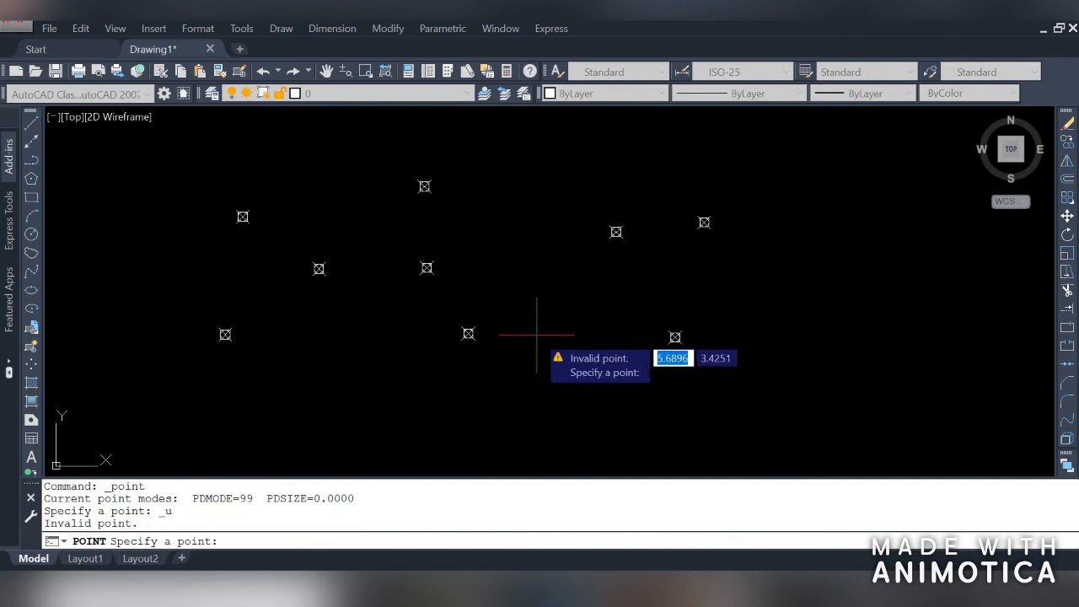
pyautogui.press('Escape')
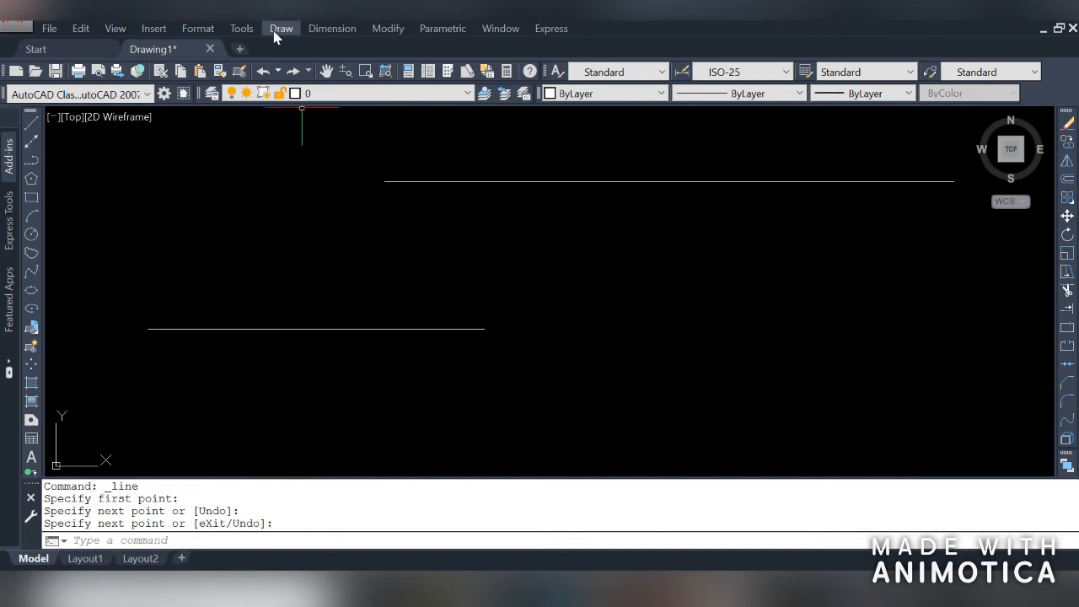
# - Divide the shorter lower line into 3 equal segments with the Divide command
pyautogui.click(278, 30)
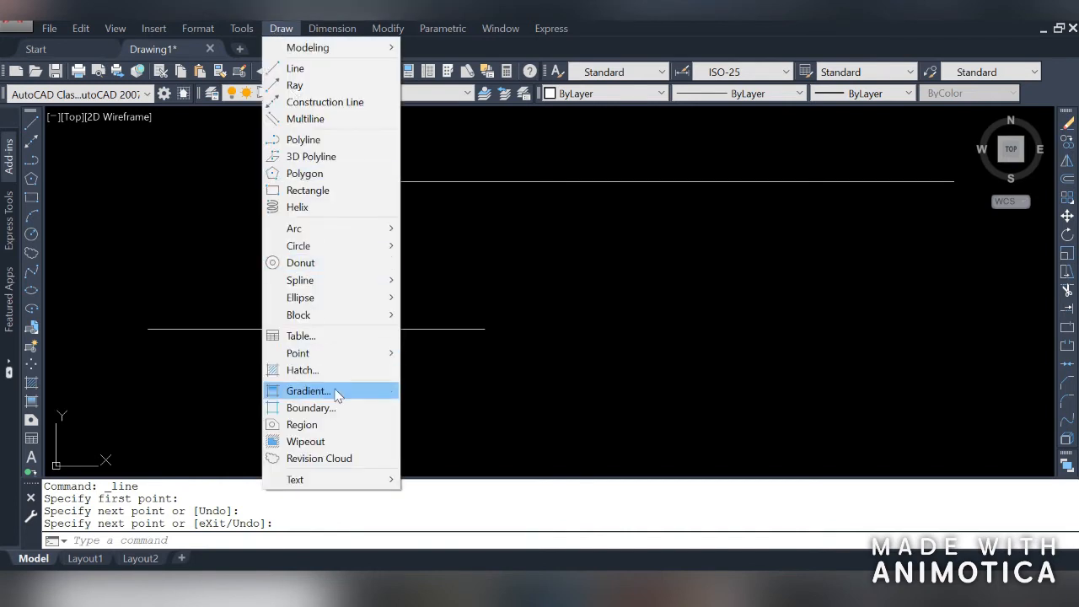
pyautogui.moveTo(360, 357)
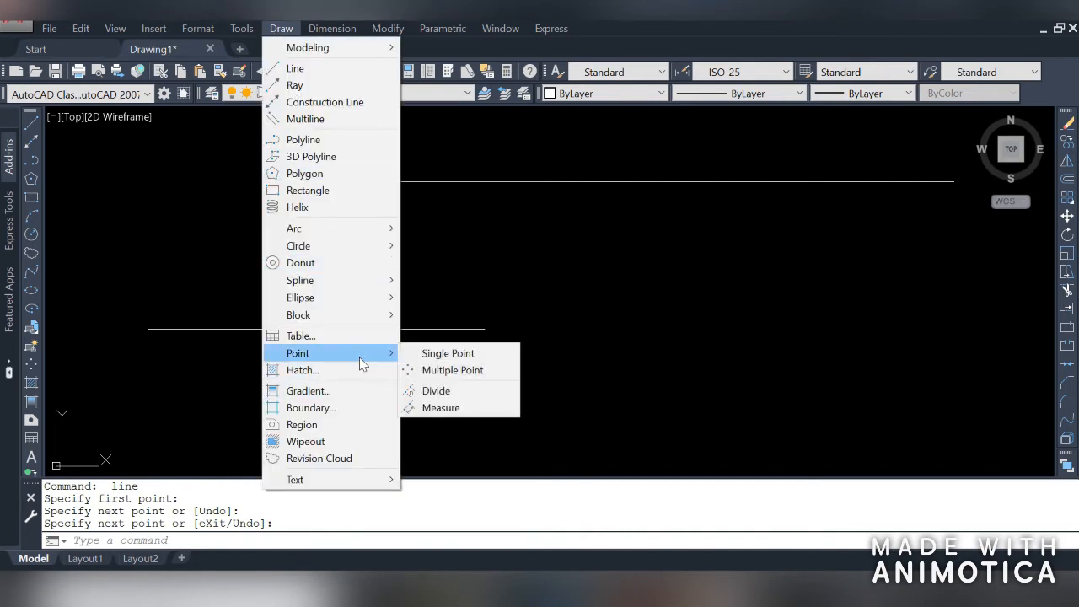
pyautogui.click(438, 391)
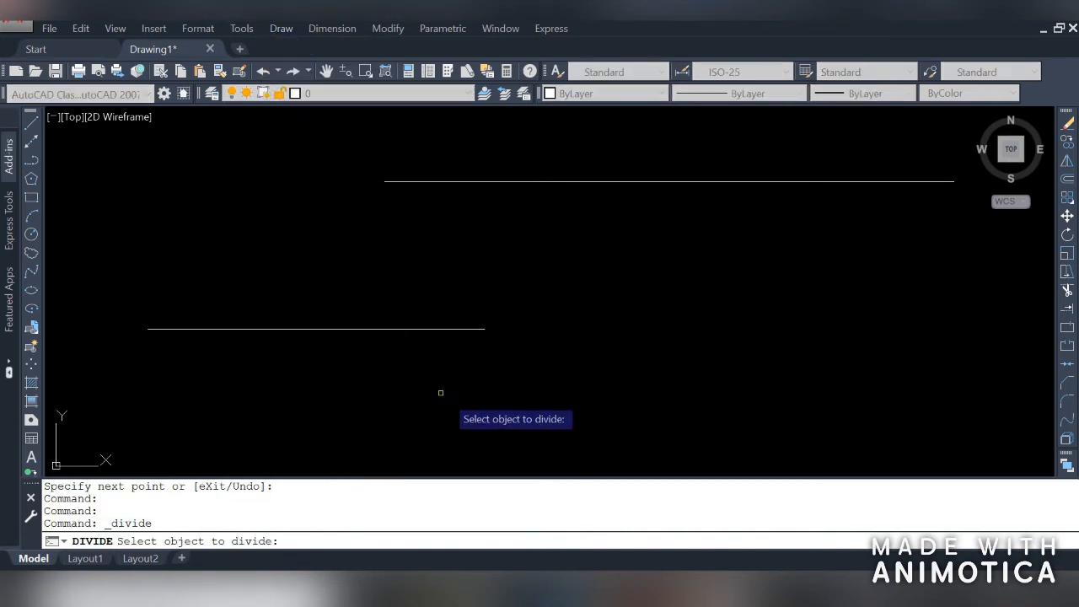
pyautogui.click(367, 330)
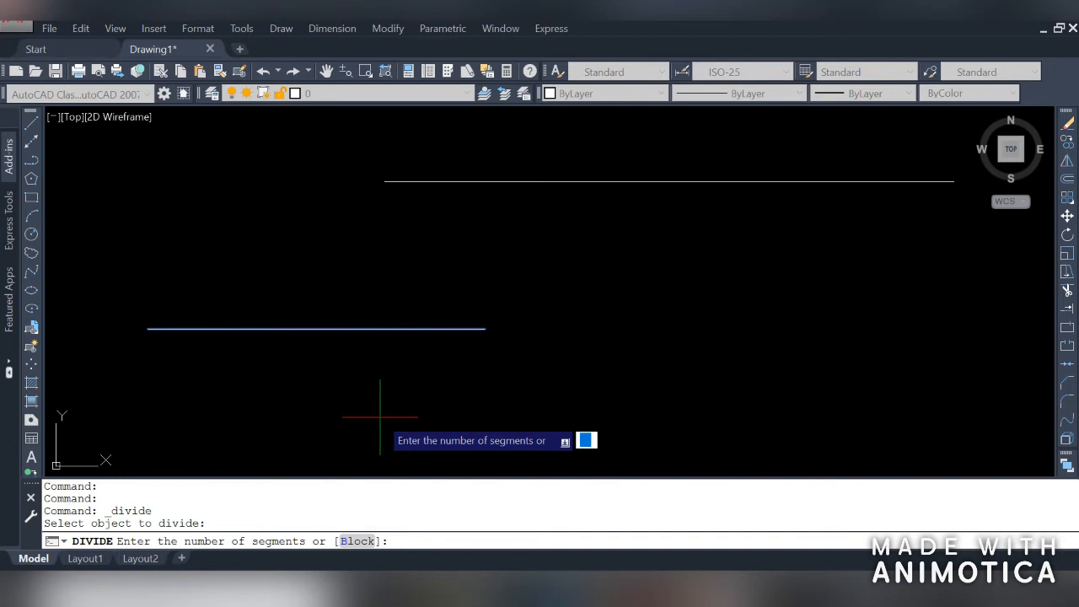
pyautogui.write('3')
pyautogui.press('Return')
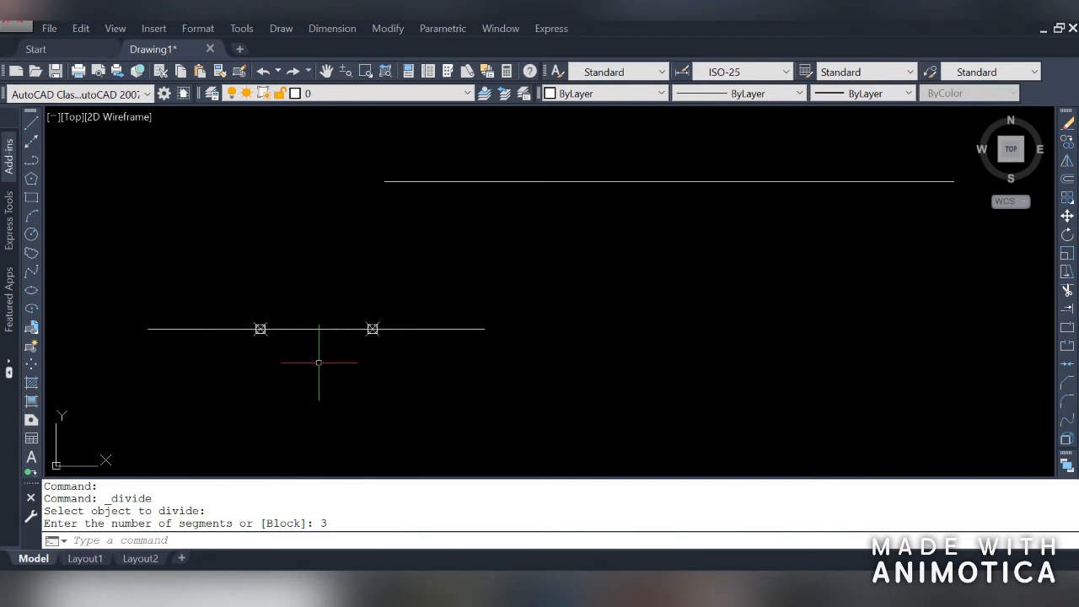
# - Repeat Divide on the longer upper line to split it into 6 equal segments
pyautogui.rightClick(414, 279)
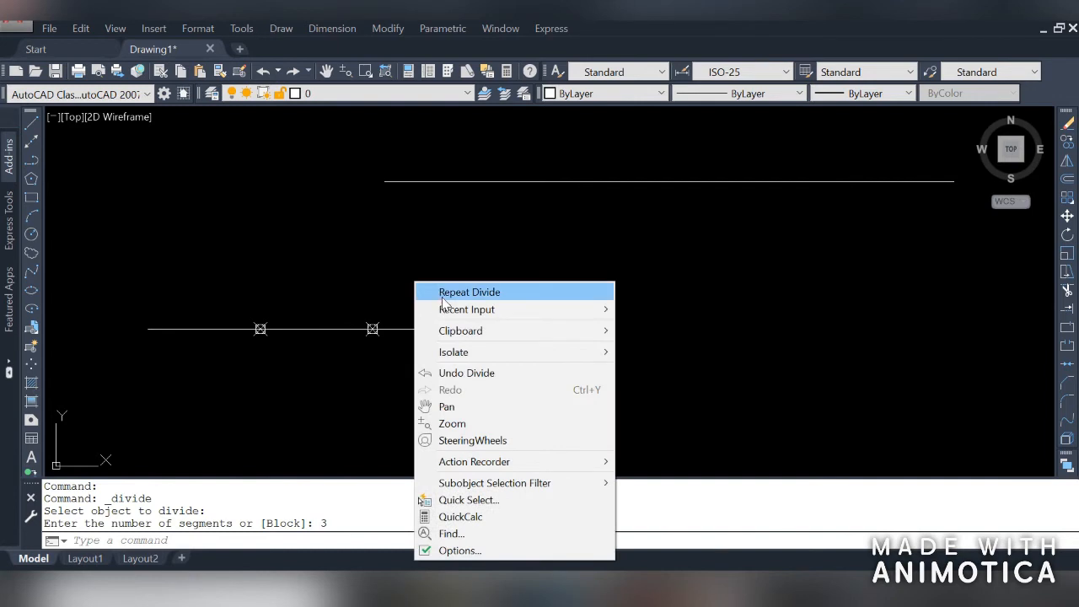
pyautogui.click(444, 294)
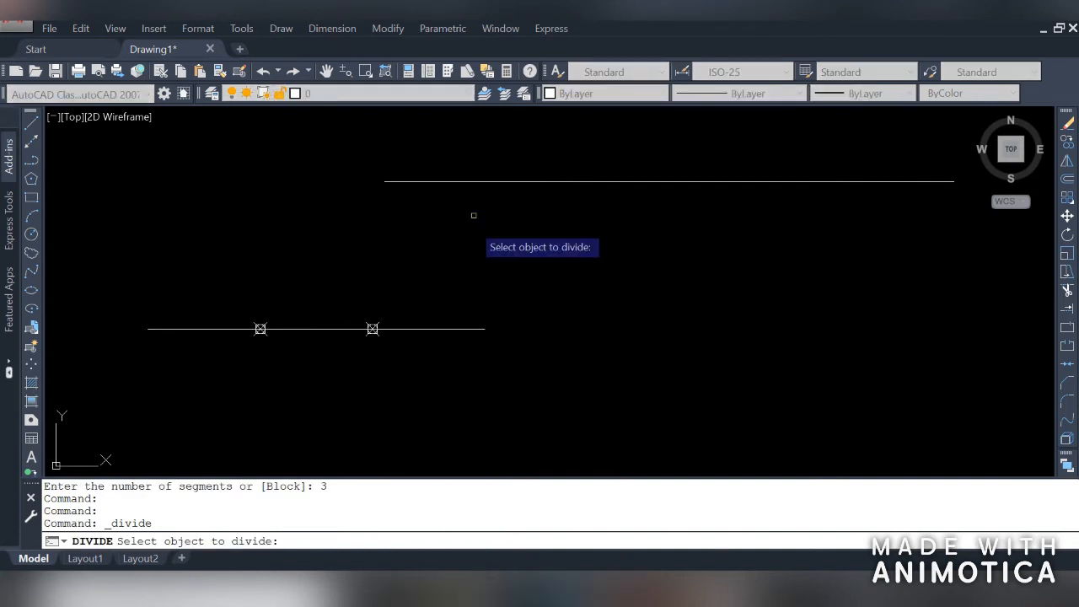
pyautogui.click(489, 183)
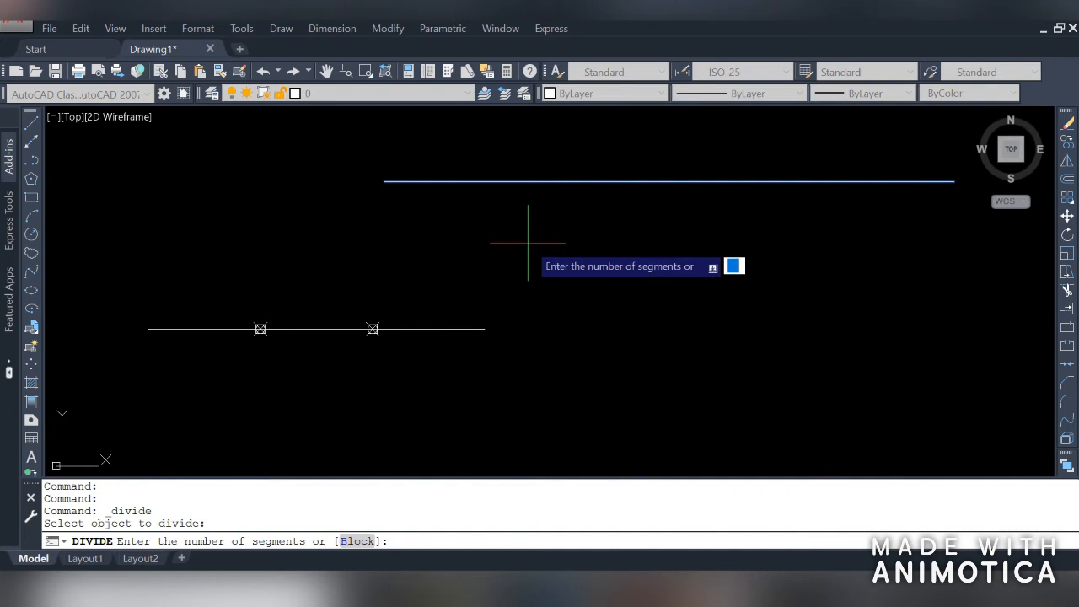
pyautogui.write('6')
pyautogui.press('Return')
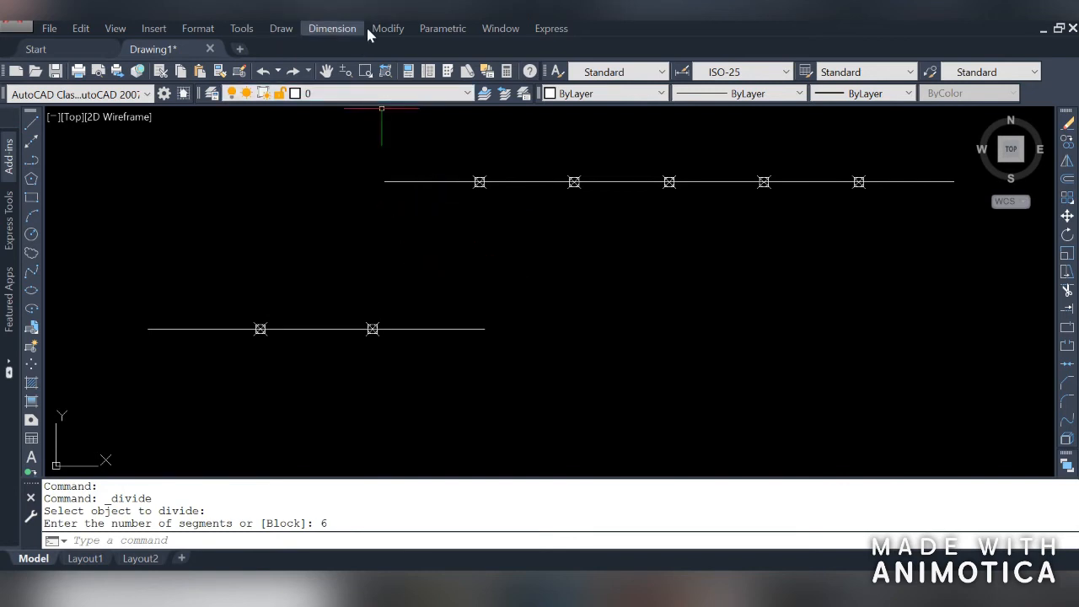
# - Add a linear dimension between the first and second division points of the upper line, placed below it
pyautogui.click(331, 34)
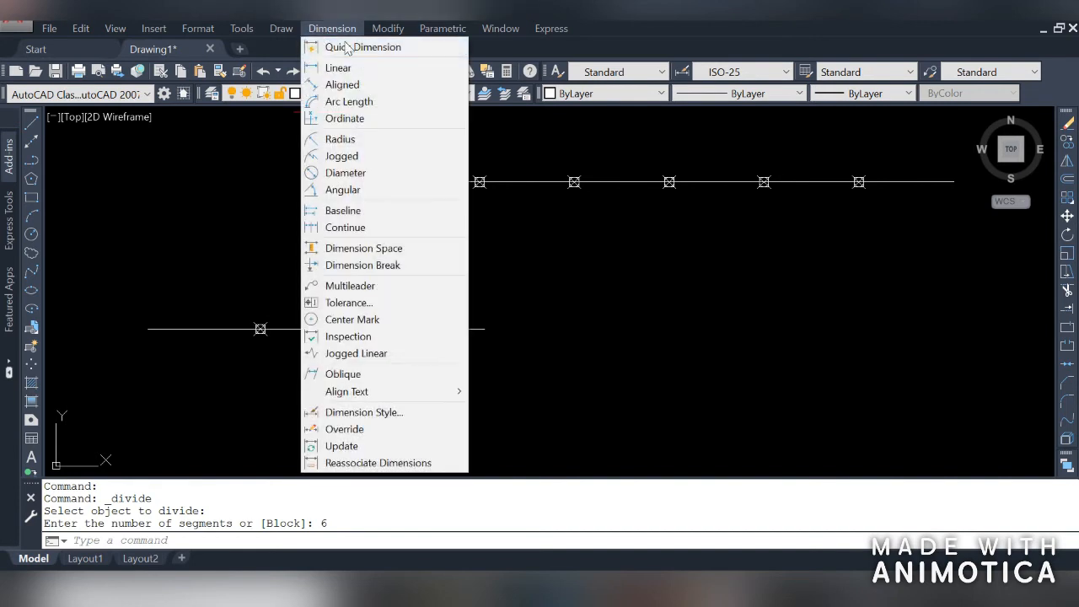
pyautogui.click(368, 71)
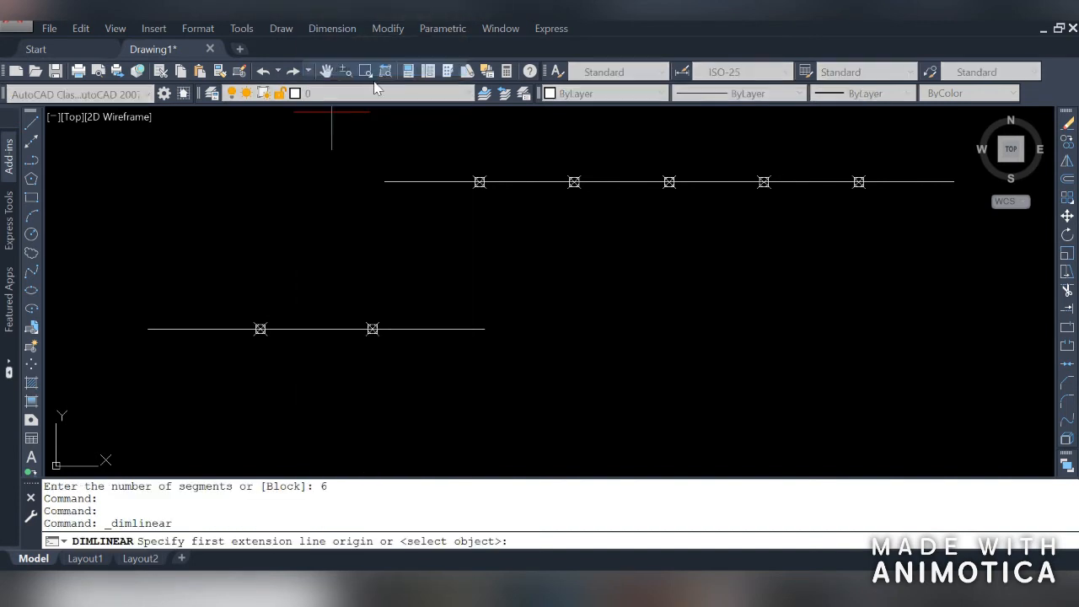
pyautogui.click(480, 182)
pyautogui.click(574, 182)
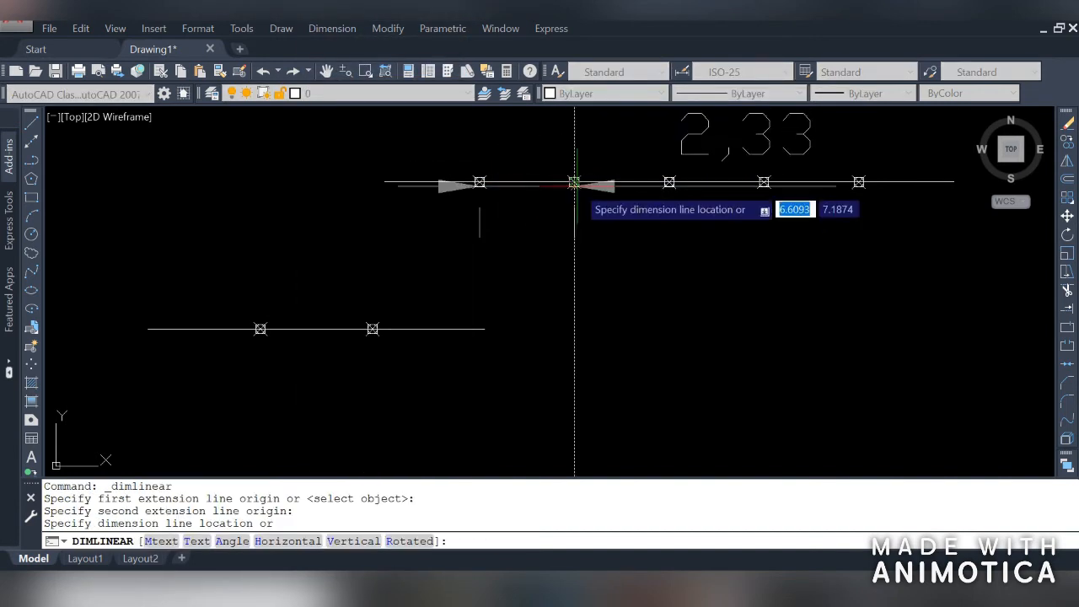
pyautogui.click(548, 286)
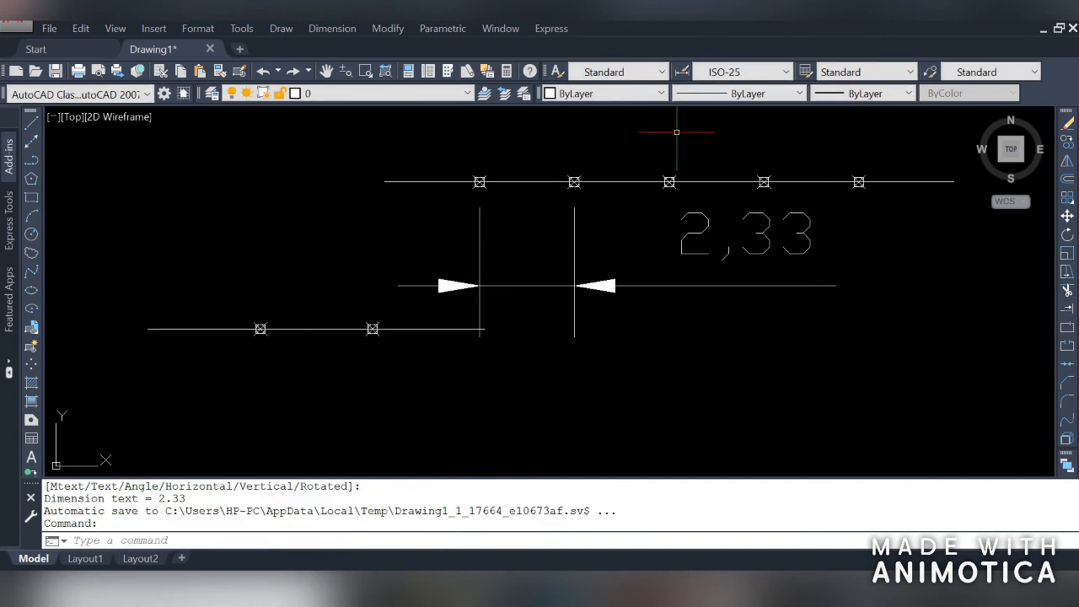
# - Add a linear dimension between the third and fourth division points of the upper line, placed above it
pyautogui.rightClick(679, 158)
pyautogui.click(679, 158)
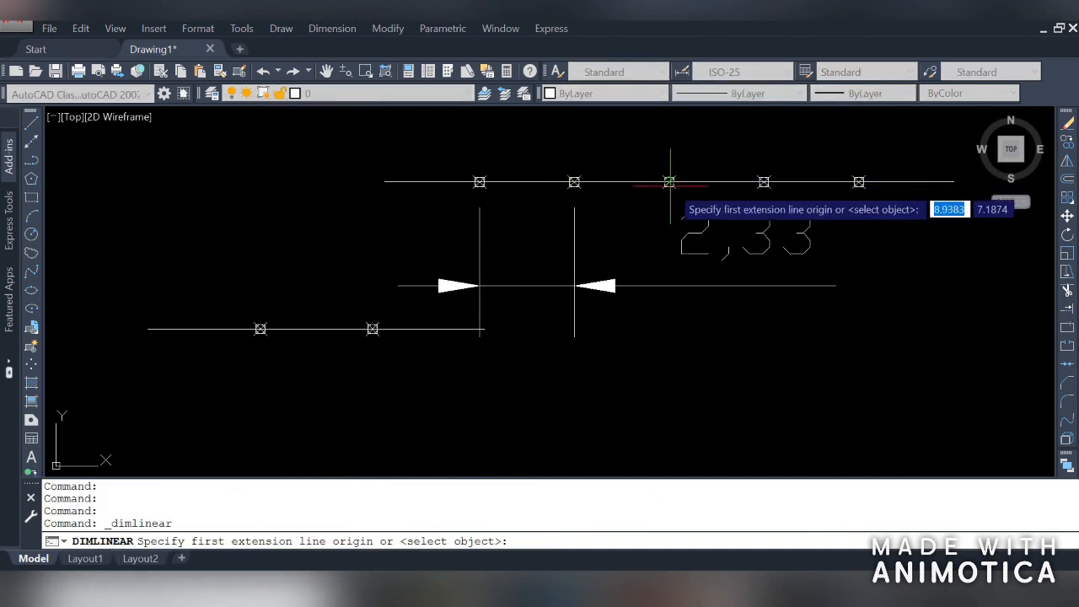
pyautogui.click(670, 182)
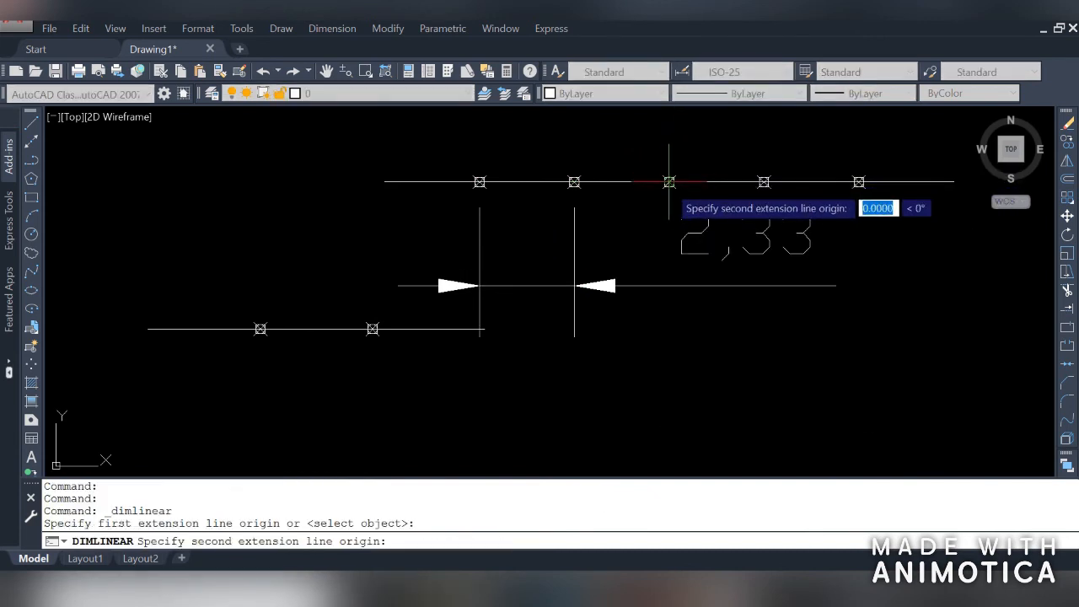
pyautogui.click(764, 182)
pyautogui.click(730, 152)
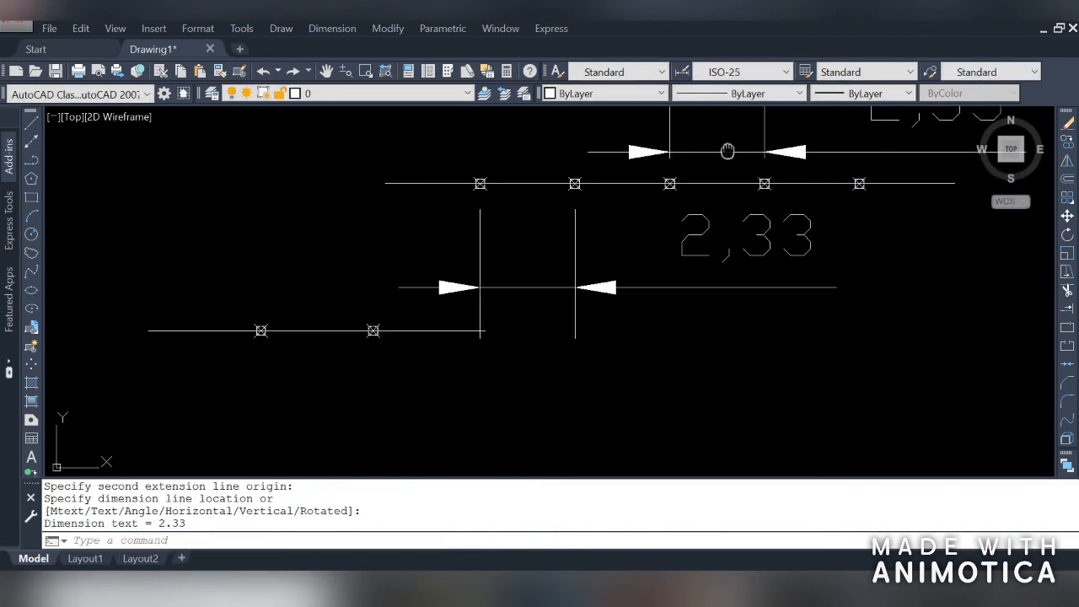
# - Add a linear dimension from the fifth division point to the right end of the upper line, placed below it
pyautogui.moveTo(725, 150); pyautogui.dragTo(525, 282, button='middle')
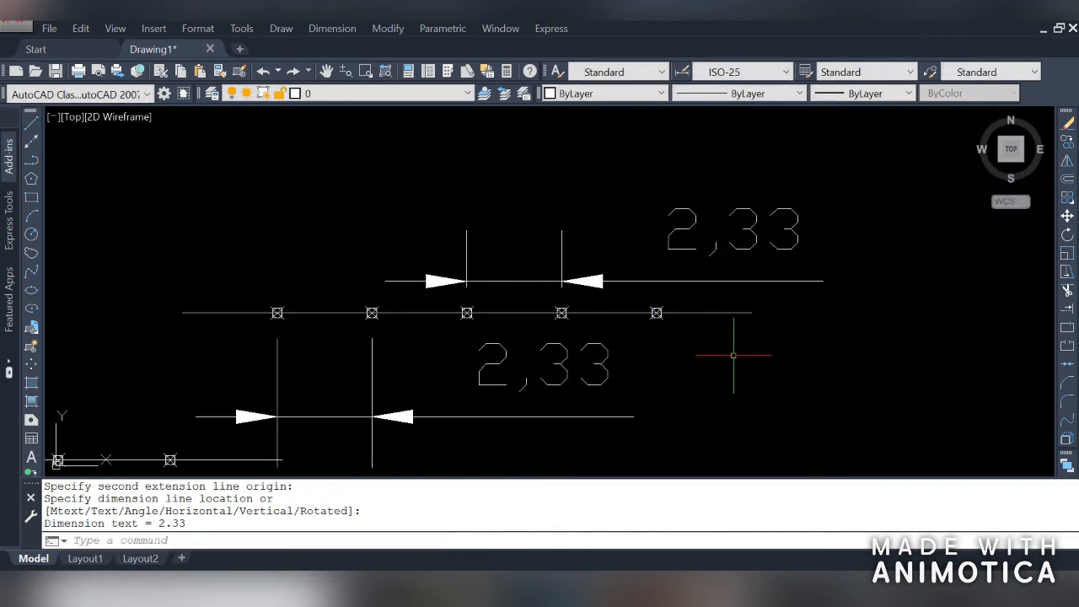
pyautogui.rightClick(733, 355)
pyautogui.click(775, 84)
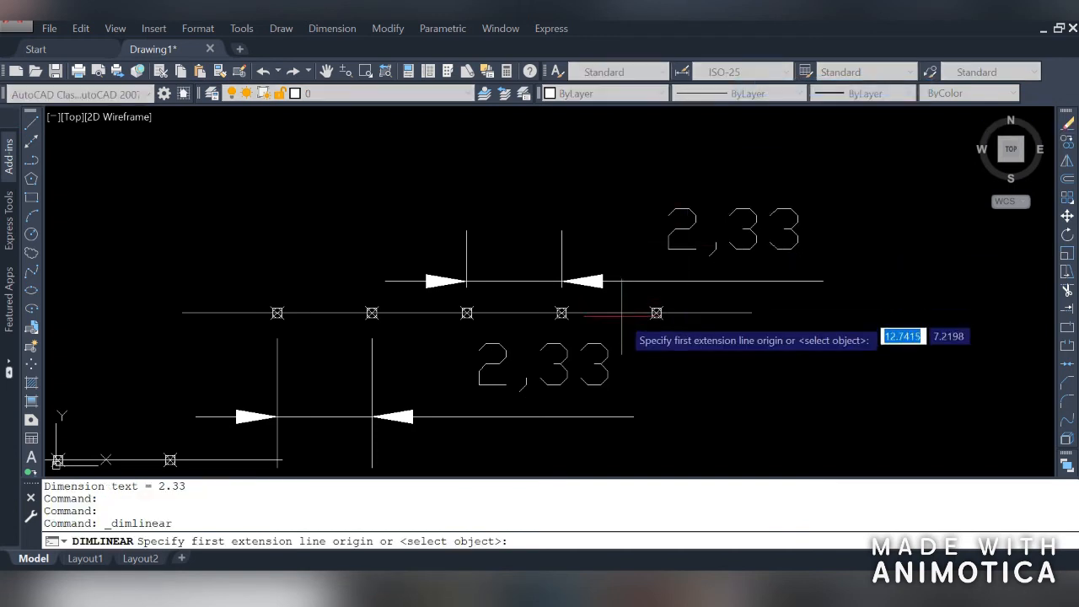
pyautogui.click(657, 313)
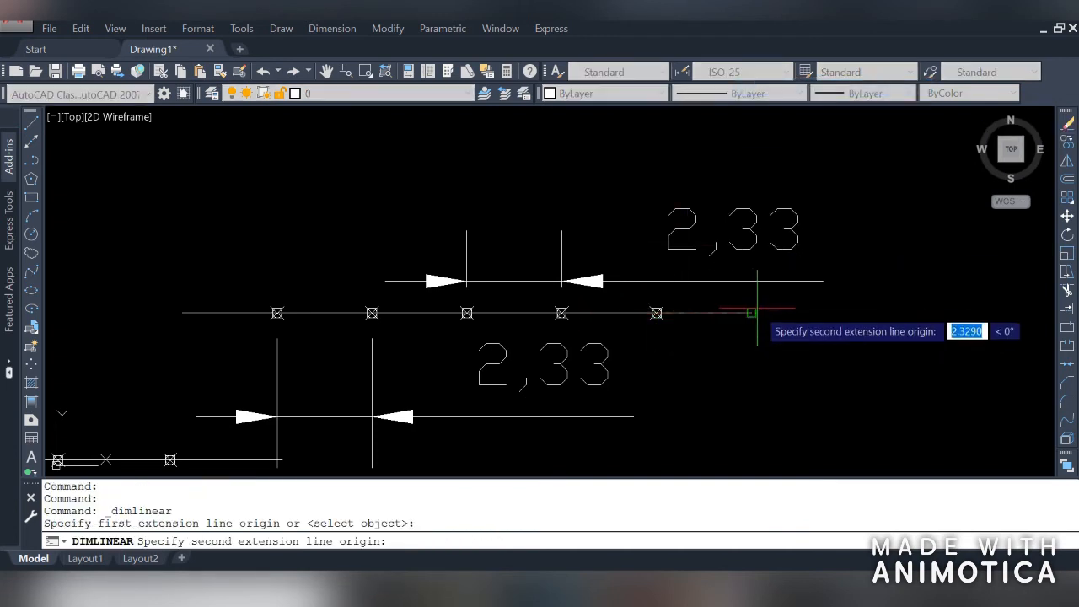
pyautogui.click(751, 312)
pyautogui.click(801, 392)
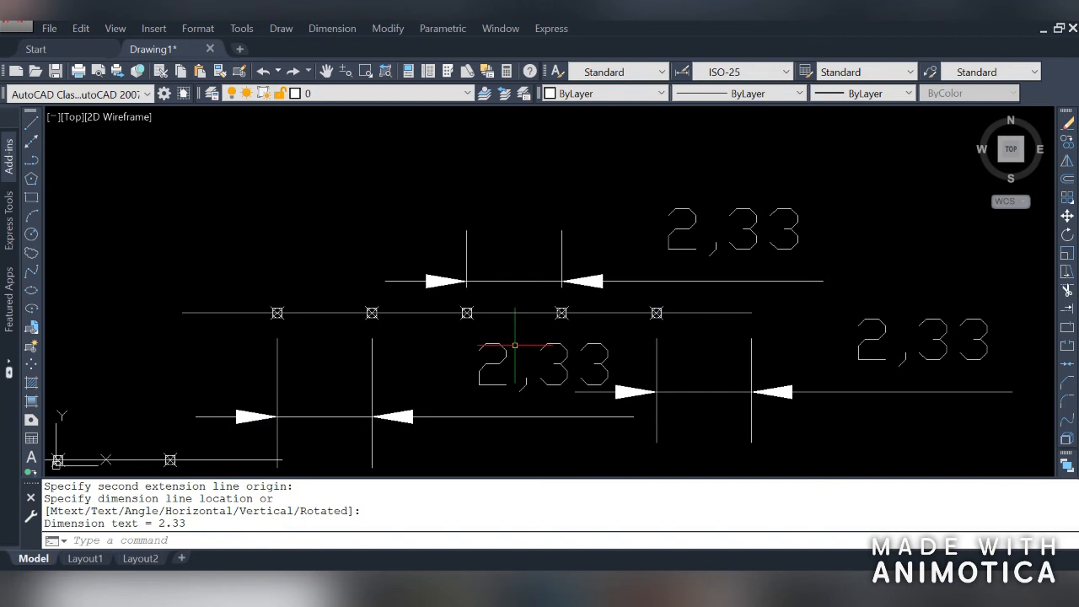
# - Undo the three linear dimensions and both Divide operations, leaving two plain lines
pyautogui.hotkey('ctrl', 'z')
pyautogui.hotkey('ctrl', 'z')
pyautogui.hotkey('ctrl', 'z')
pyautogui.hotkey('ctrl', 'z')
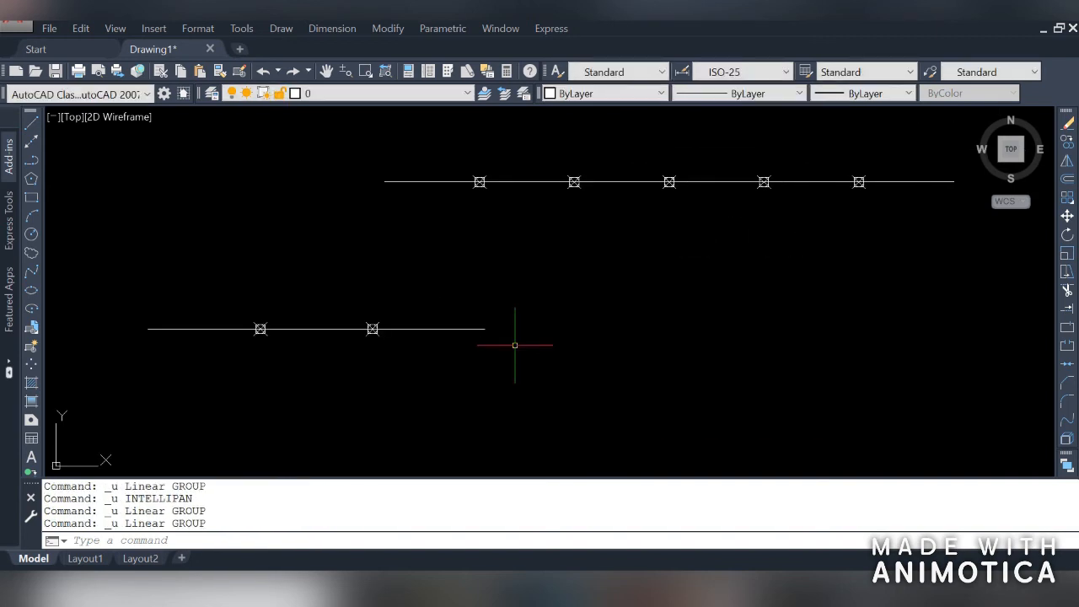
pyautogui.hotkey('ctrl', 'z')
pyautogui.hotkey('ctrl', 'z')
pyautogui.click(293, 32)
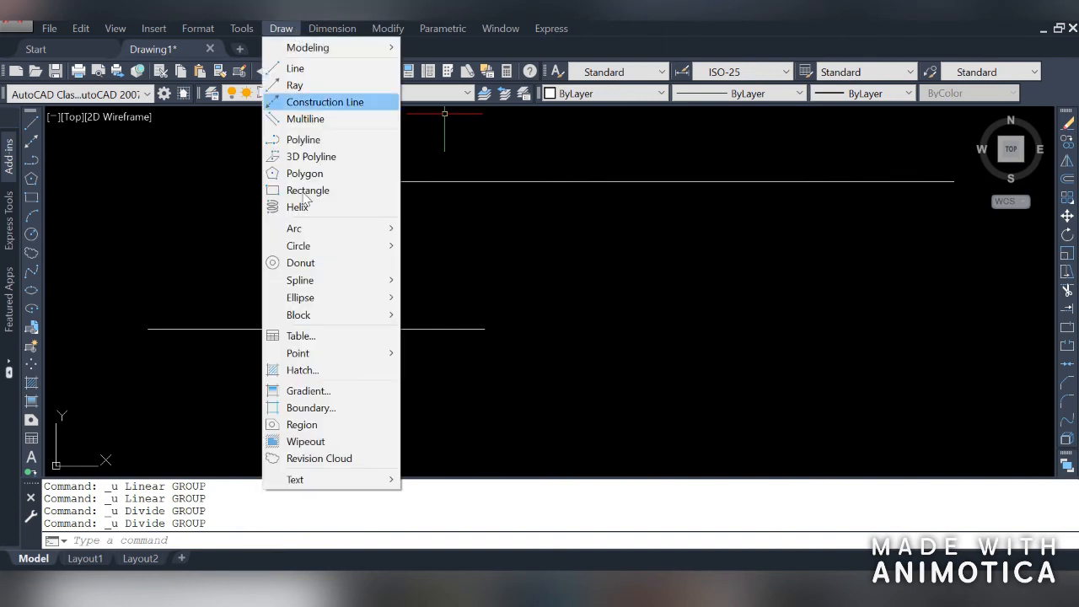
pyautogui.moveTo(349, 361)
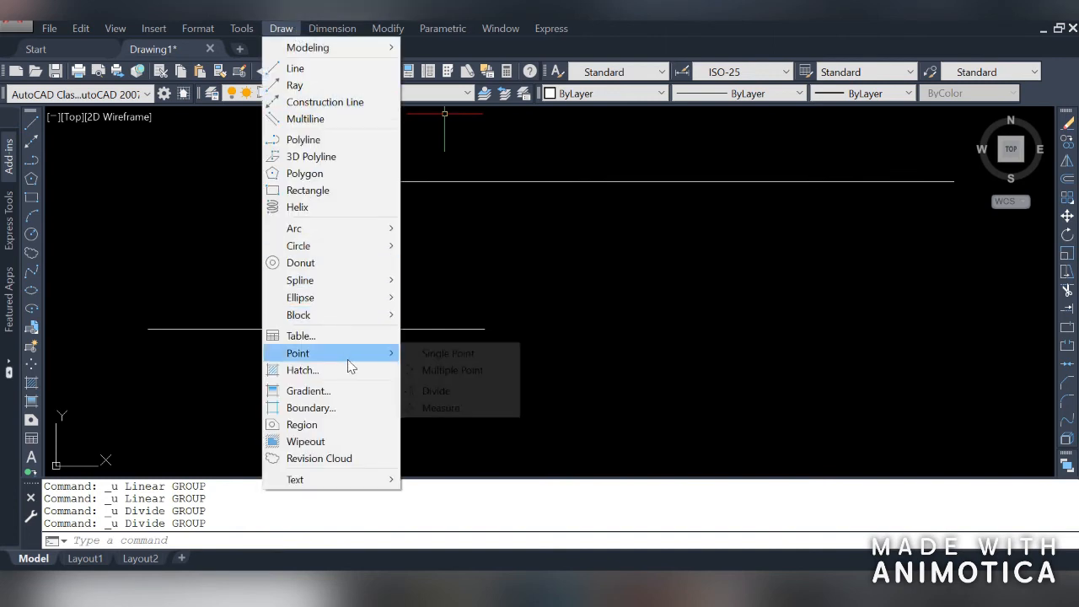
pyautogui.click(461, 410)
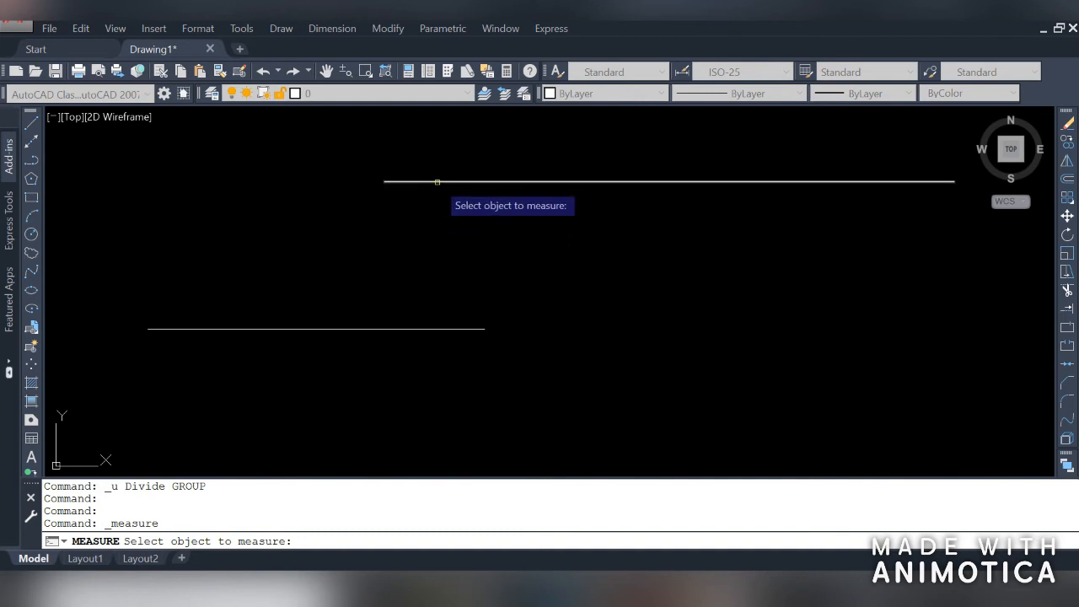
pyautogui.click(436, 182)
pyautogui.press('Escape')
# - Place points along the upper line with the point Measure command, using a segment length of 2
pyautogui.click(280, 28)
pyautogui.moveTo(337, 357)
pyautogui.click(441, 408)
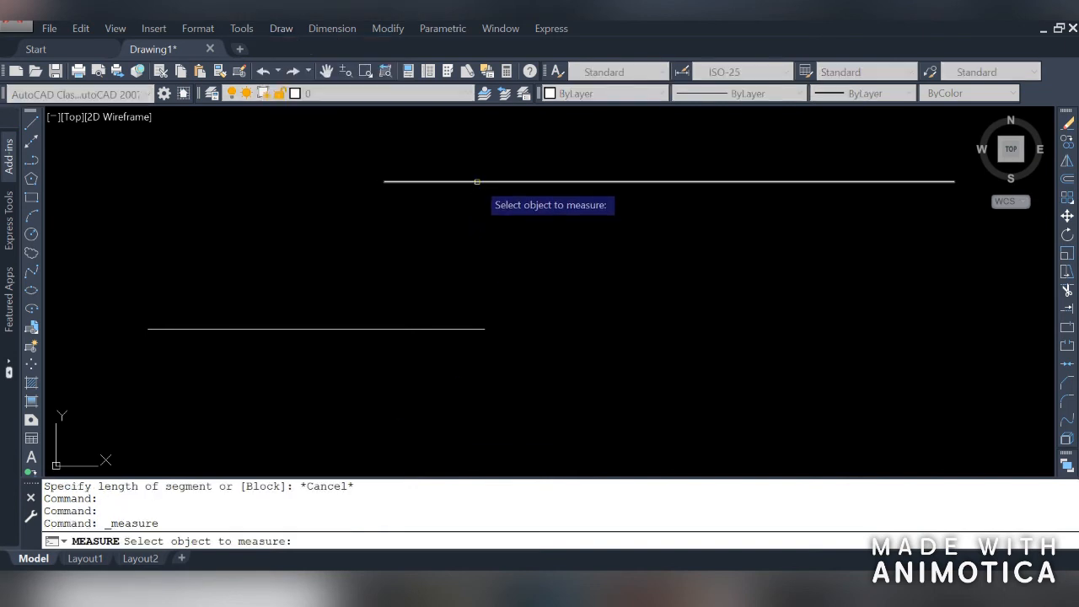
pyautogui.click(477, 181)
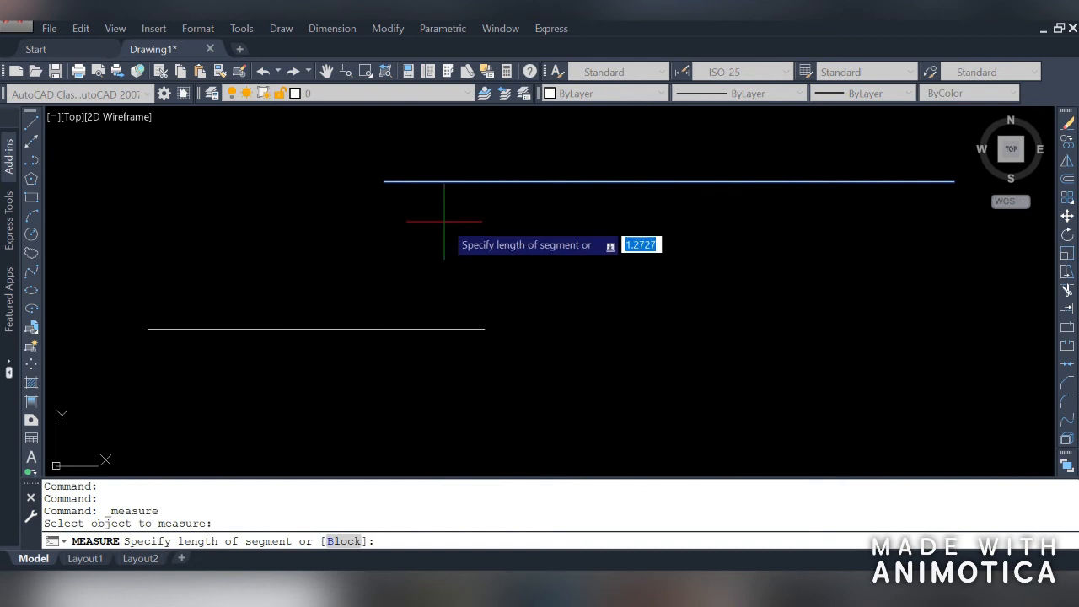
pyautogui.write('2')
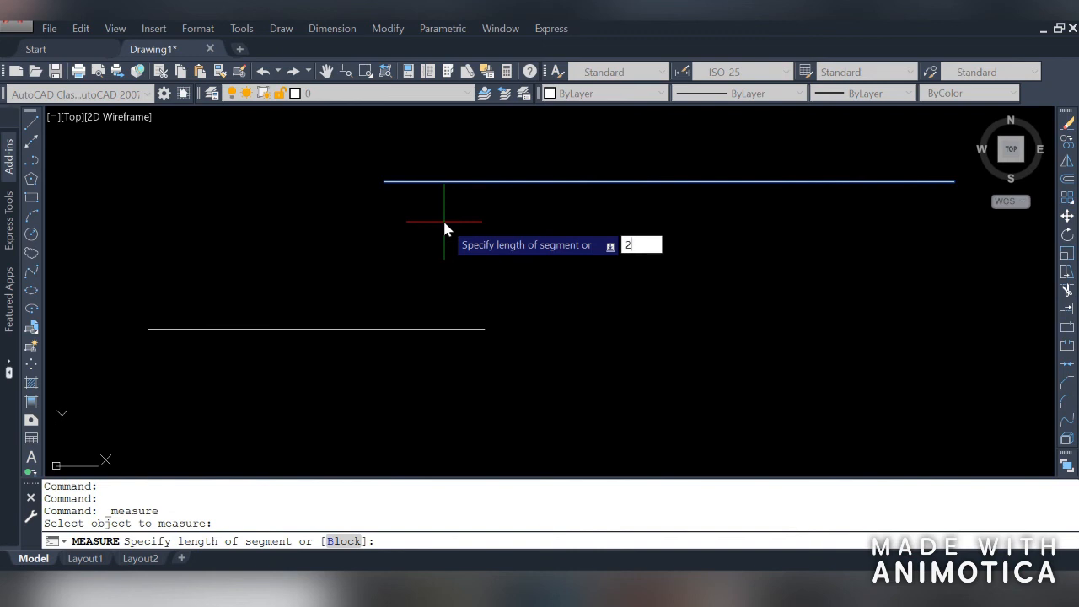
pyautogui.press('Return')
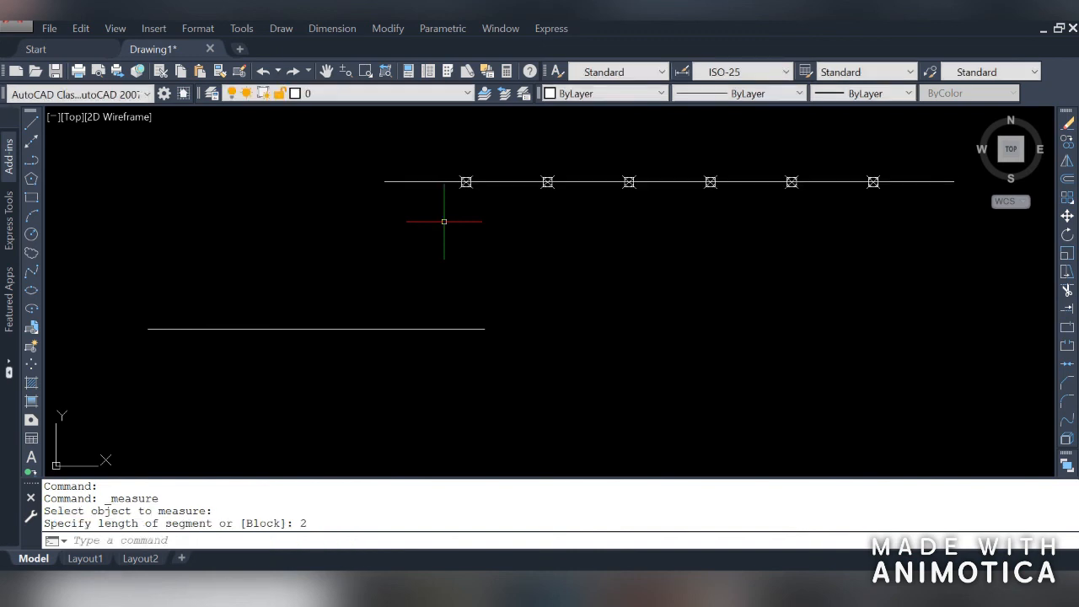
# - Add a linear dimension from the left end of the upper line to its first measured point, placed above it
pyautogui.moveTo(696, 215)
pyautogui.mouseDown(button='middle')
pyautogui.moveTo(689, 243)
pyautogui.moveTo(614, 282)
pyautogui.moveTo(568, 271)
pyautogui.mouseUp(button='middle')
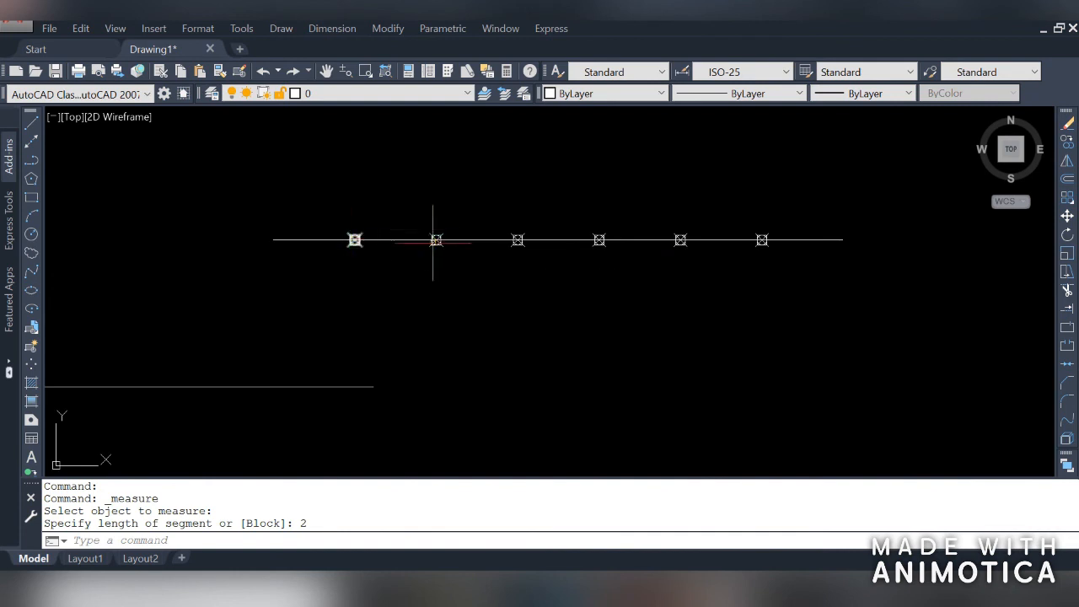
pyautogui.click(336, 28)
pyautogui.click(379, 67)
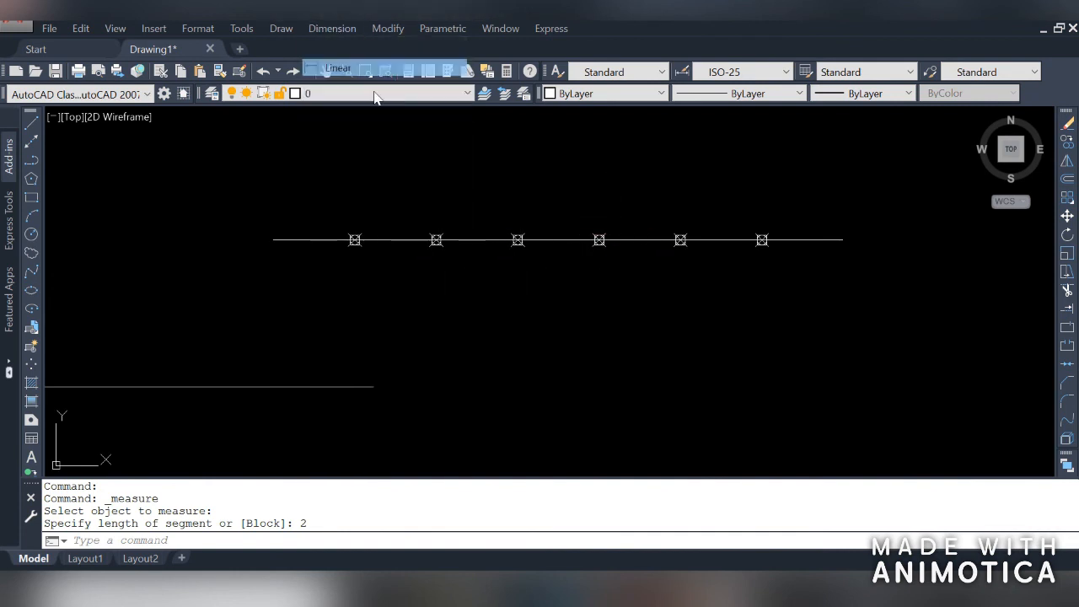
pyautogui.click(274, 240)
pyautogui.click(355, 240)
pyautogui.click(336, 200)
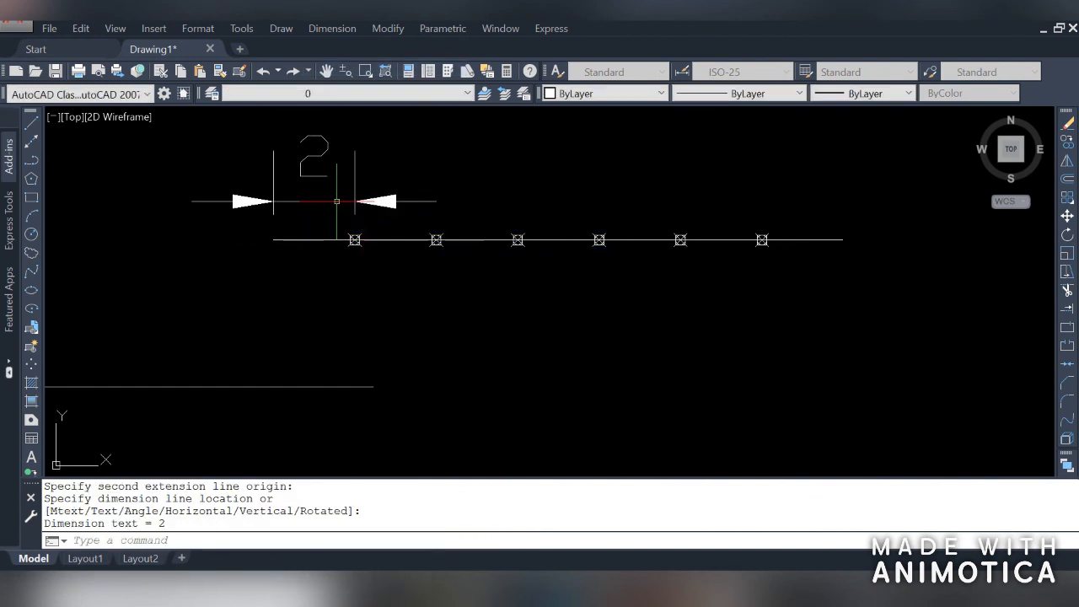
# - Add a linear dimension between the first and second measured points, placed below the upper line
pyautogui.rightClick(382, 278)
pyautogui.click(404, 287)
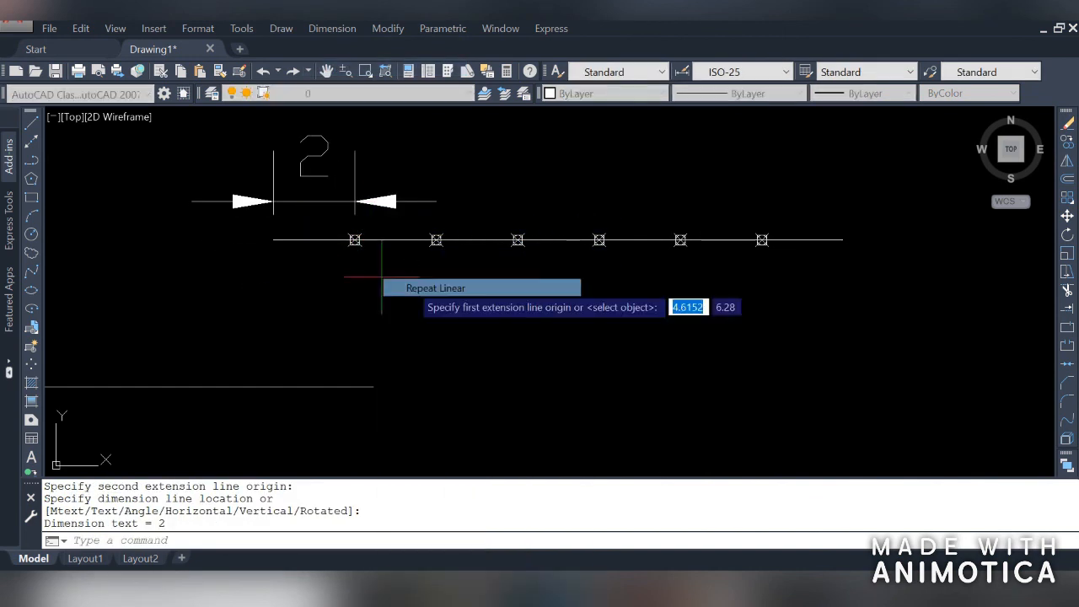
pyautogui.click(354, 241)
pyautogui.click(435, 240)
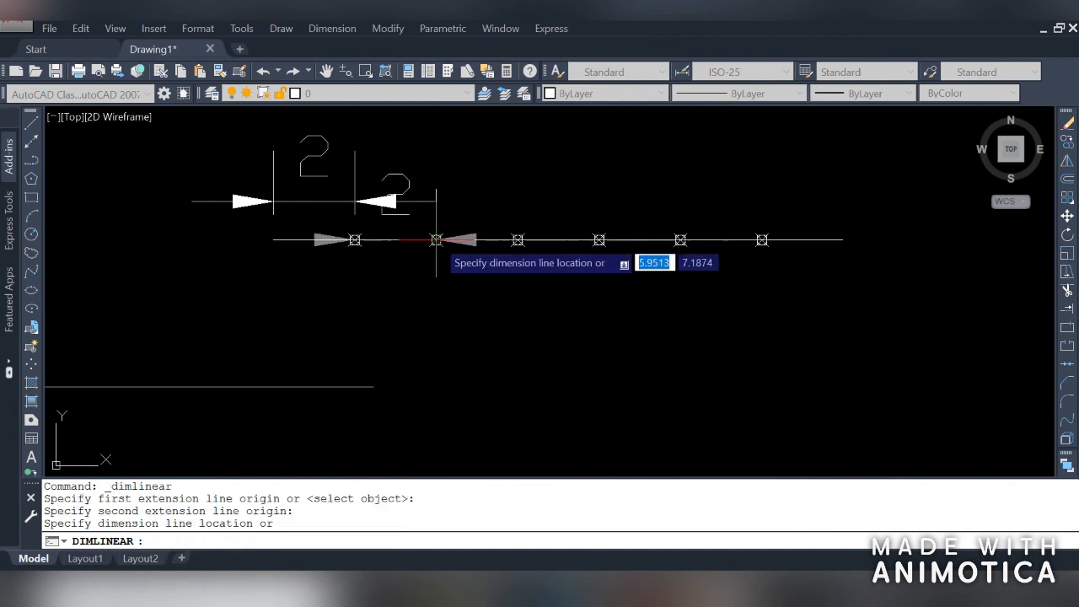
pyautogui.click(436, 338)
# - Add a linear dimension between the fourth and fifth measured points, placed above the upper line
pyautogui.rightClick(627, 322)
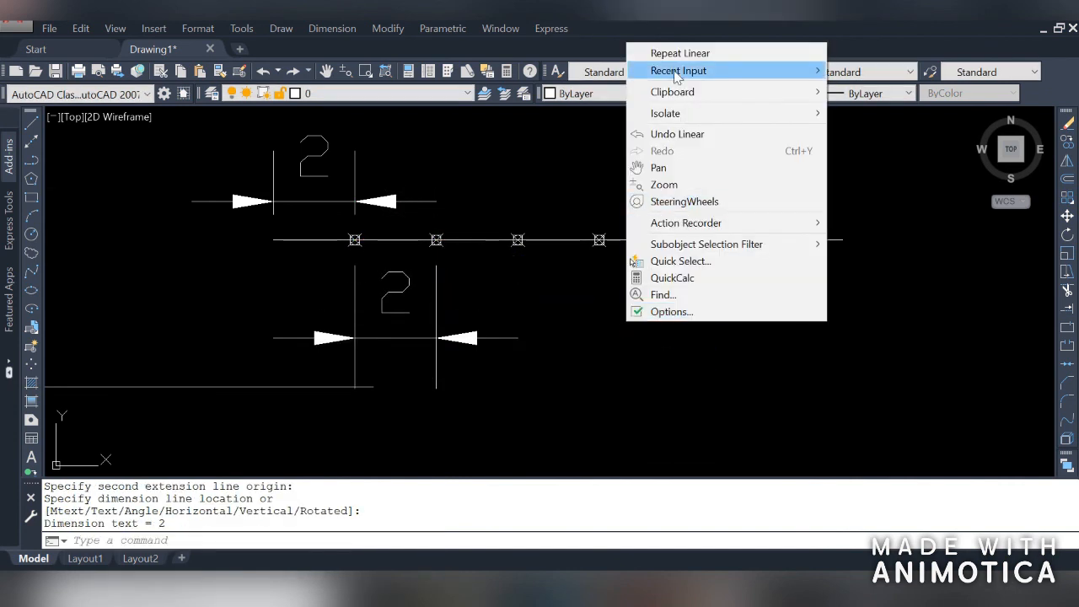
pyautogui.click(665, 53)
pyautogui.click(598, 240)
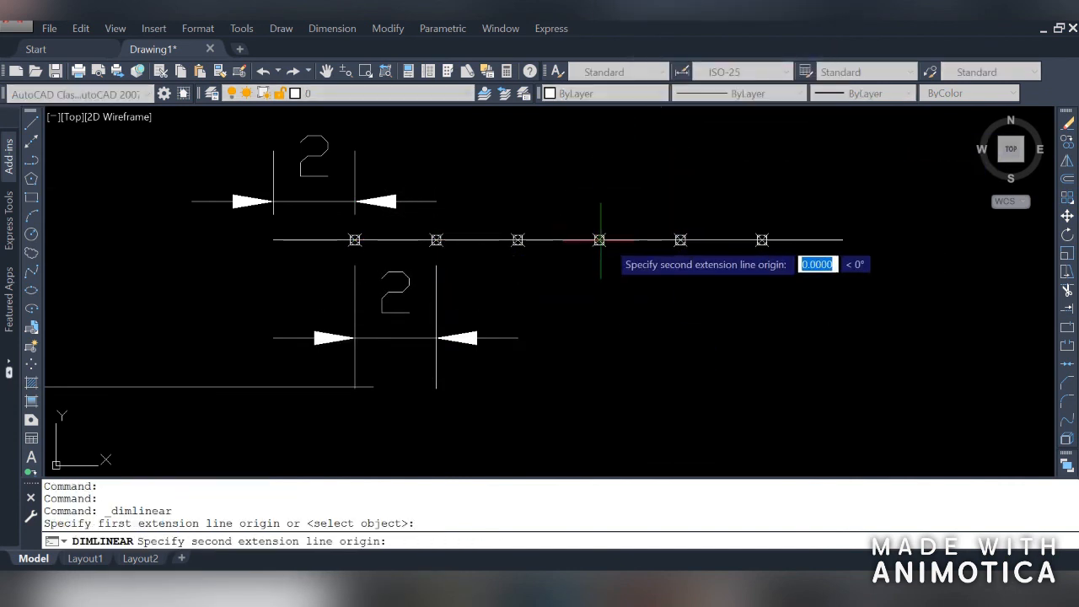
pyautogui.click(680, 240)
pyautogui.click(650, 198)
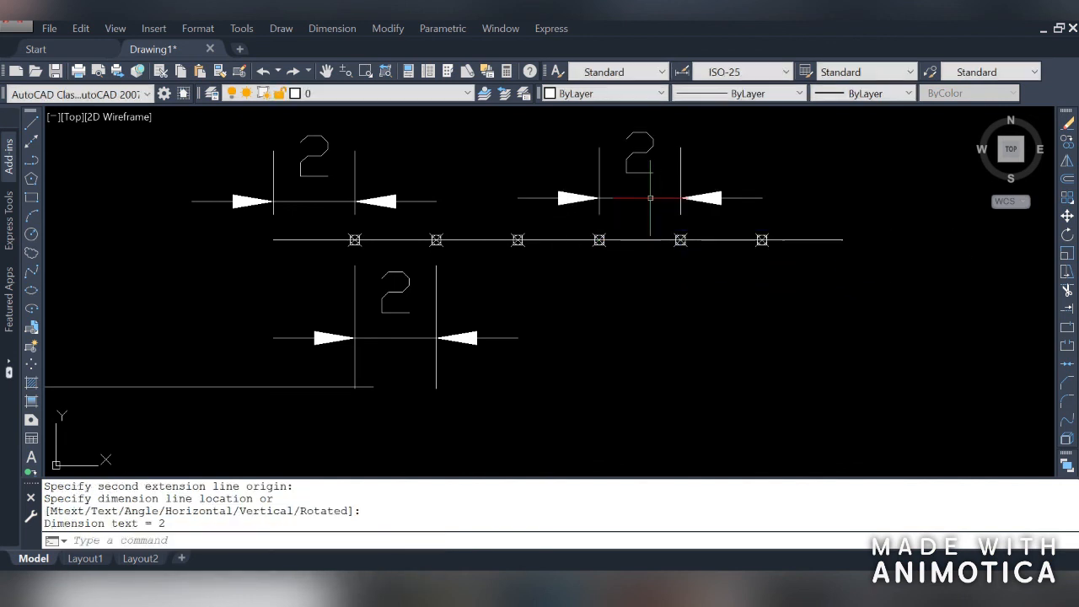